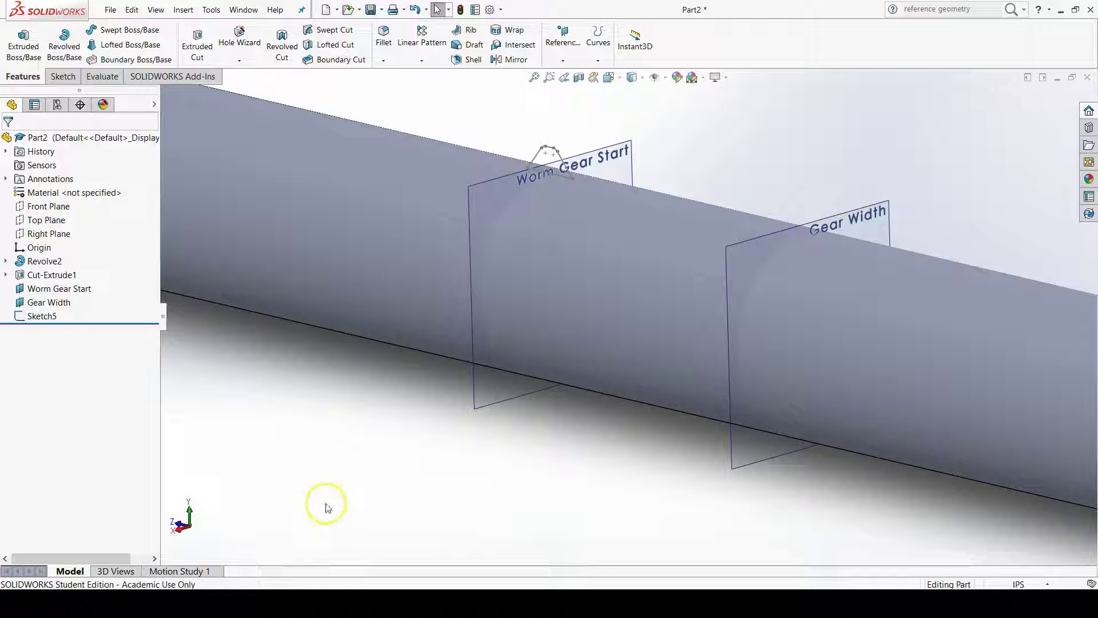
Select the Worm Gear Start plane as the sketch location.
left_click(327, 508)
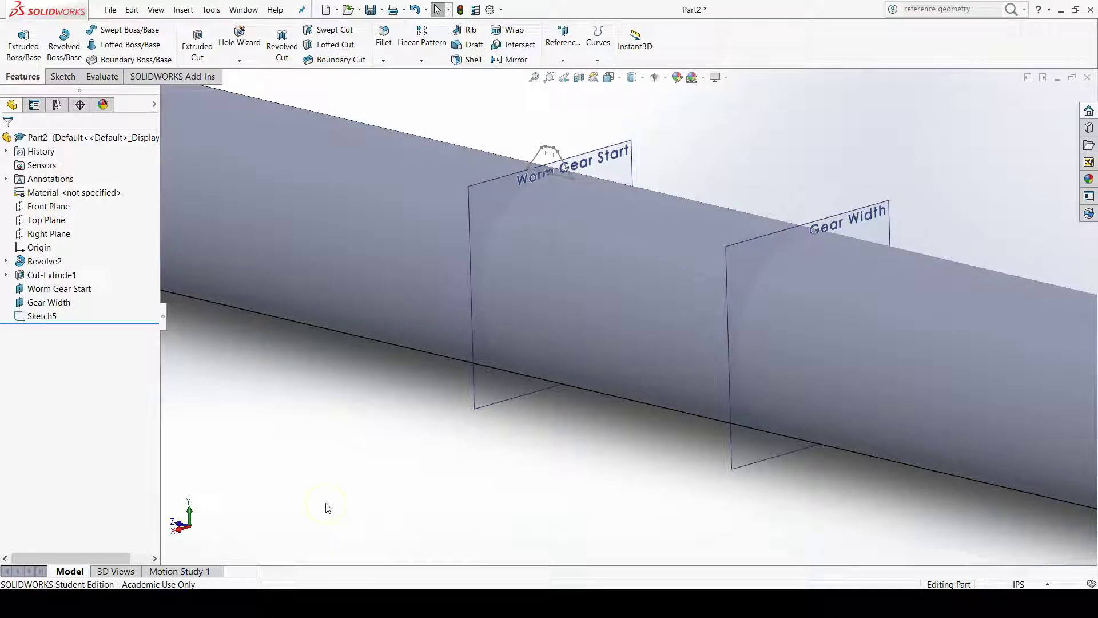
left_click(391, 543)
Open Sketch6 on the Worm Gear Start plane and orbit to view the shaft side-on.
left_click(613, 165)
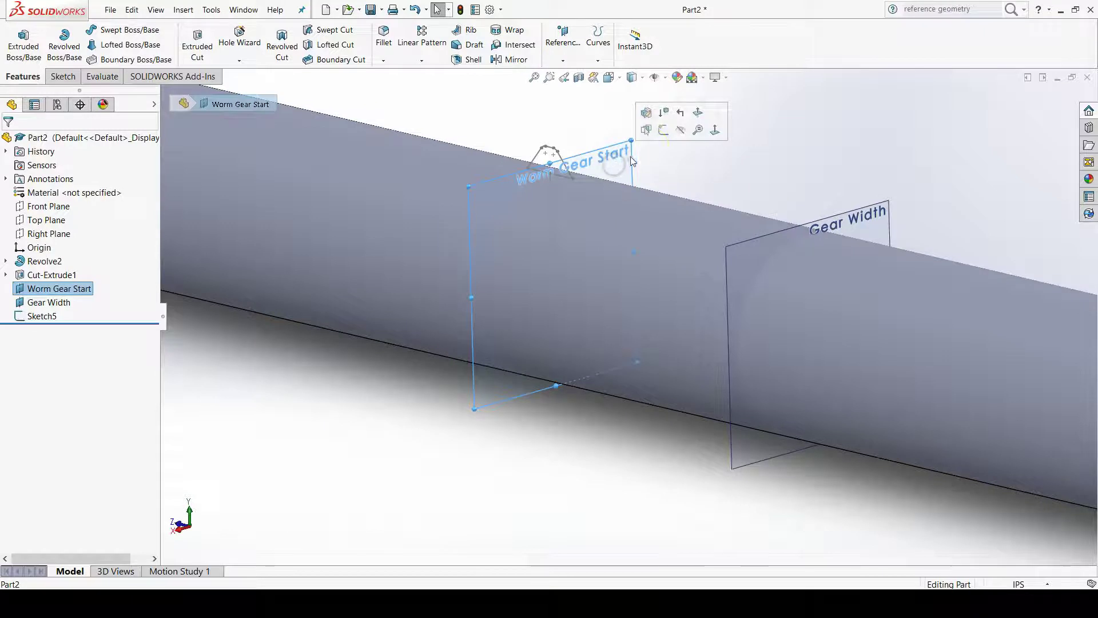
left_click(663, 130)
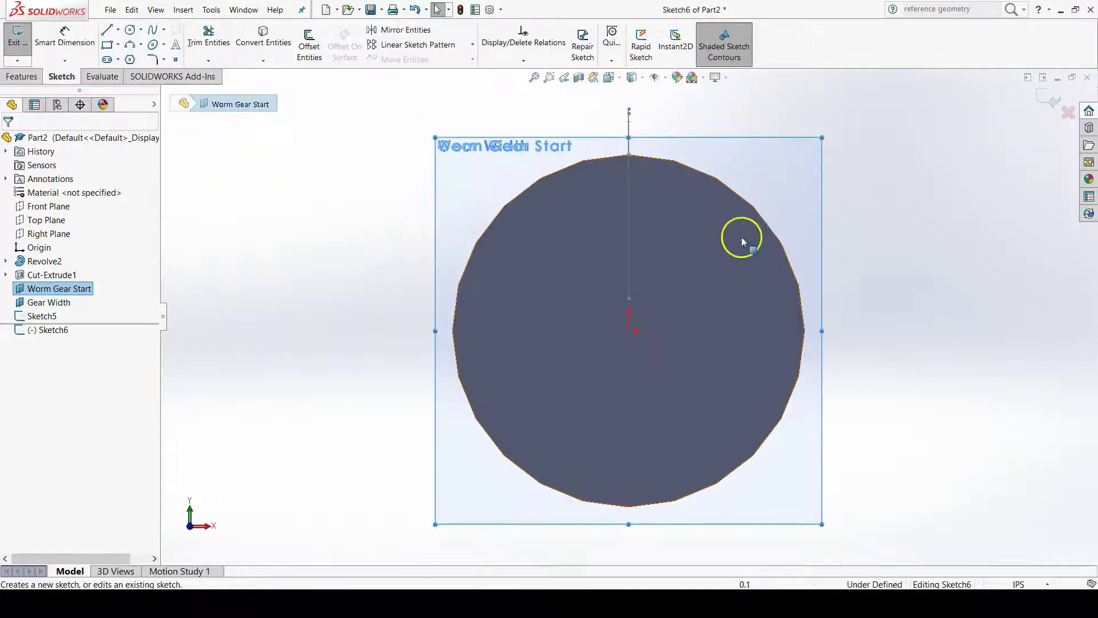
scroll(841, 296, "up", 3)
mouse_move(840, 297)
middle_mouse_down()
mouse_move(767, 303)
mouse_move(704, 291)
mouse_move(588, 318)
mouse_move(600, 358)
mouse_move(501, 347)
middle_mouse_up()
scroll(501, 347, "up", 4)
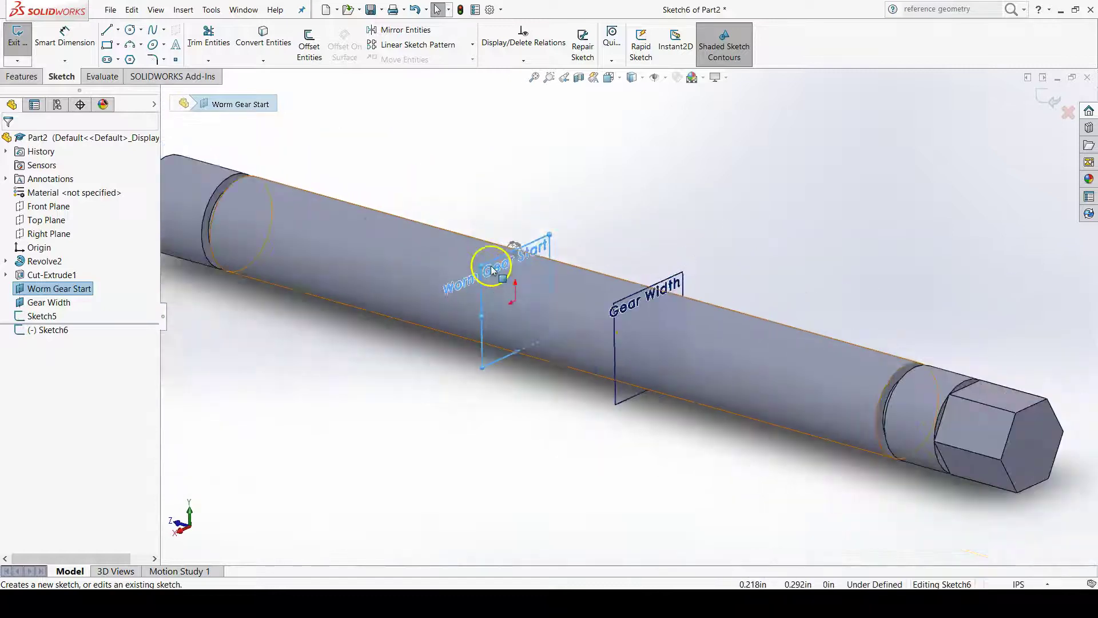
scroll(492, 268, "down", 4)
left_click(558, 348)
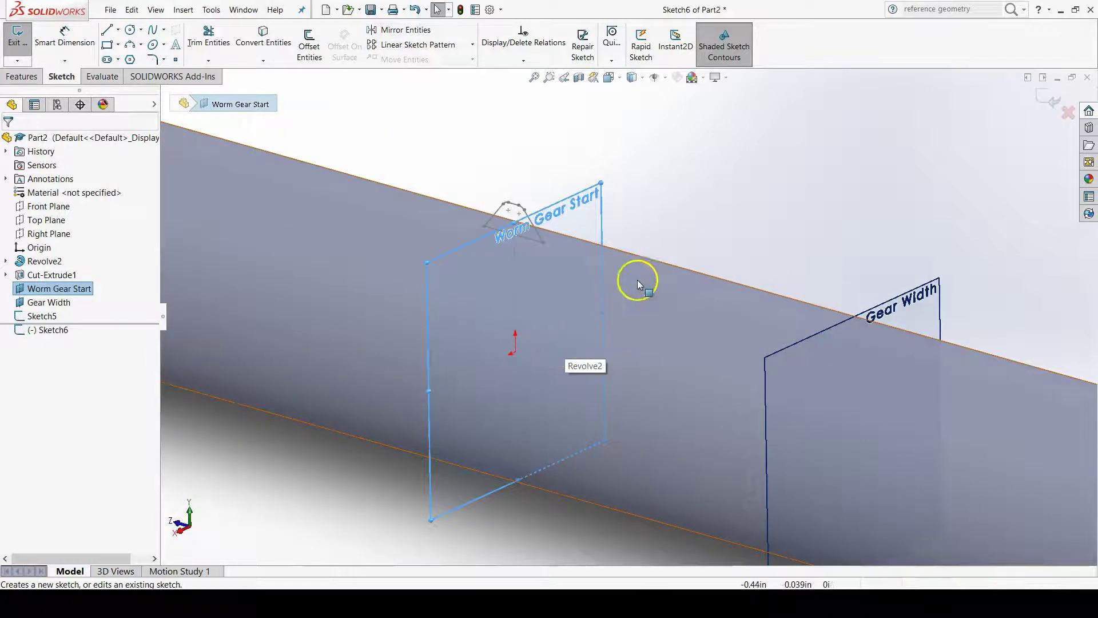
scroll(649, 215, "down", 2)
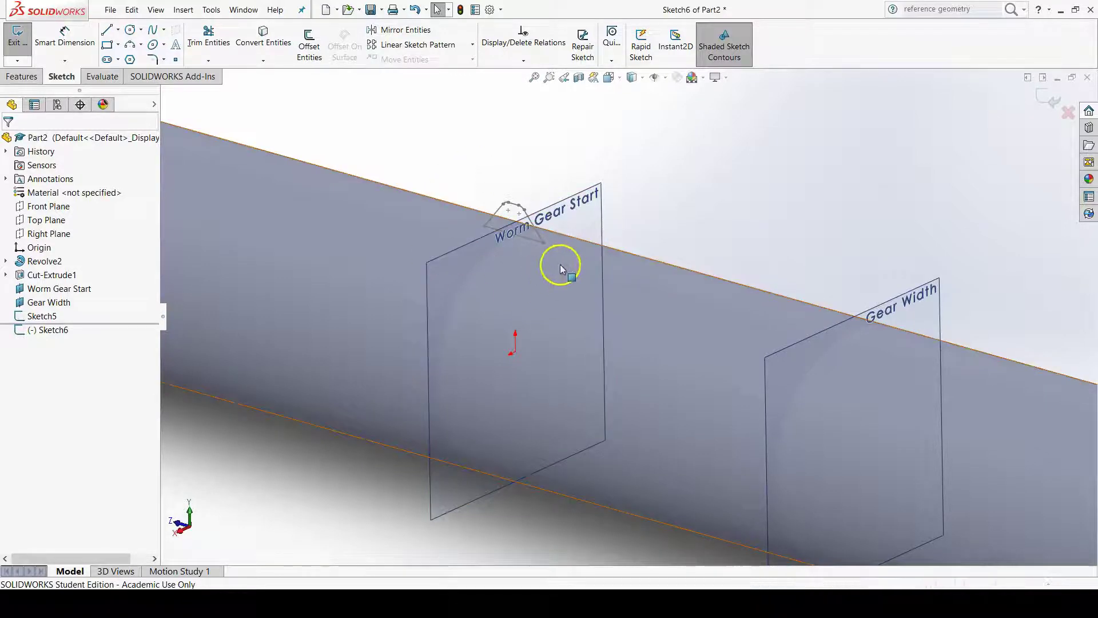
left_click(263, 46)
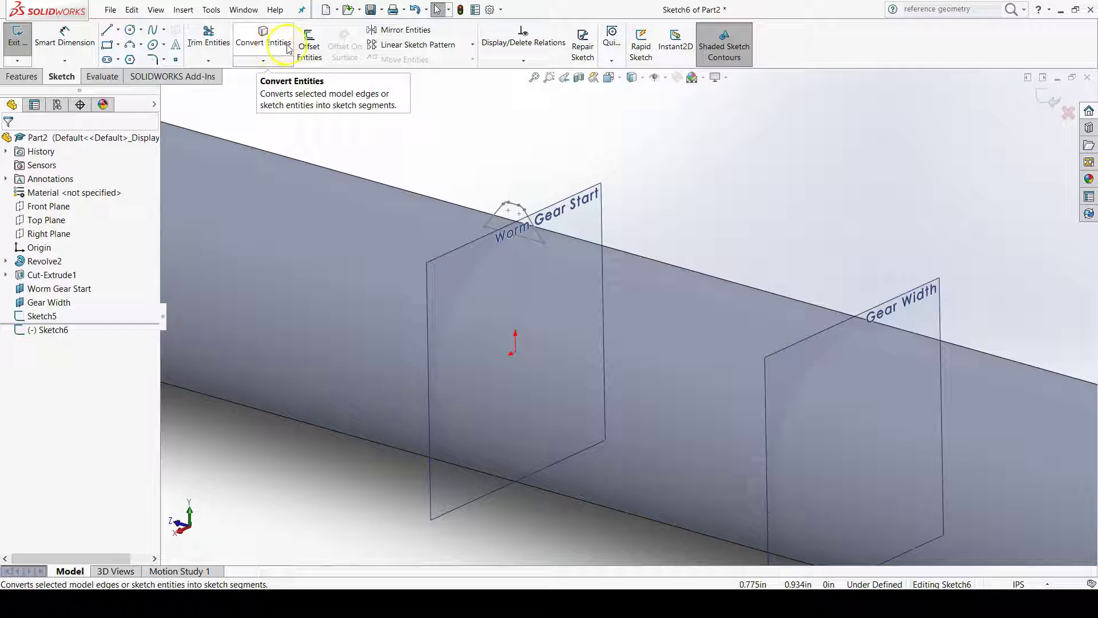
Pick the shaft's .575in-diameter circular edge (Edge<1>) as the entity to convert.
left_click(275, 50)
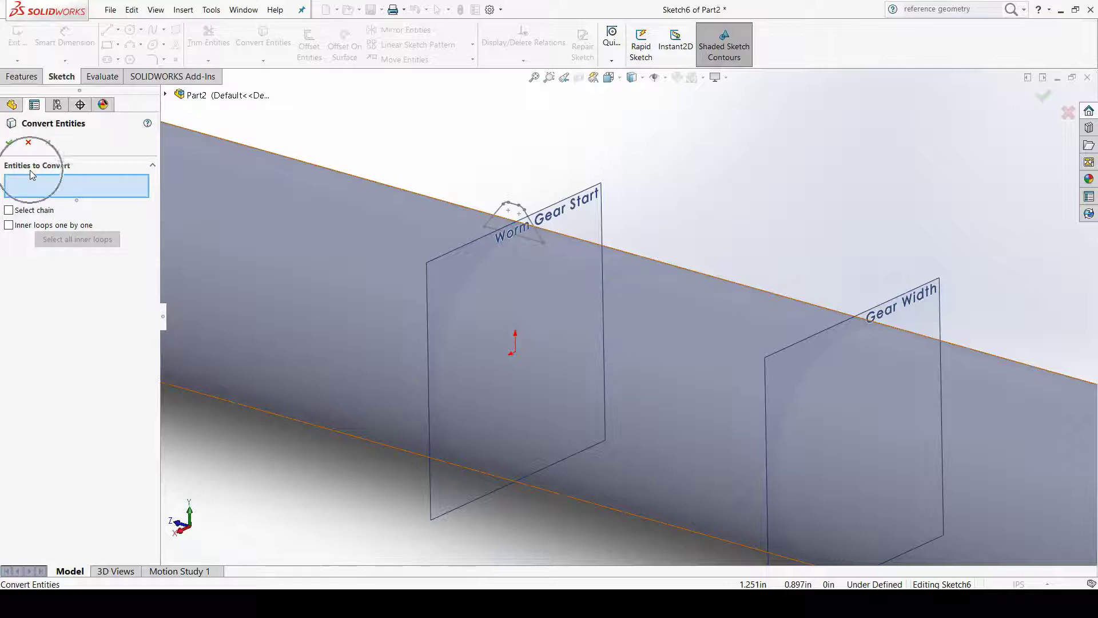
scroll(387, 140, "up", 4)
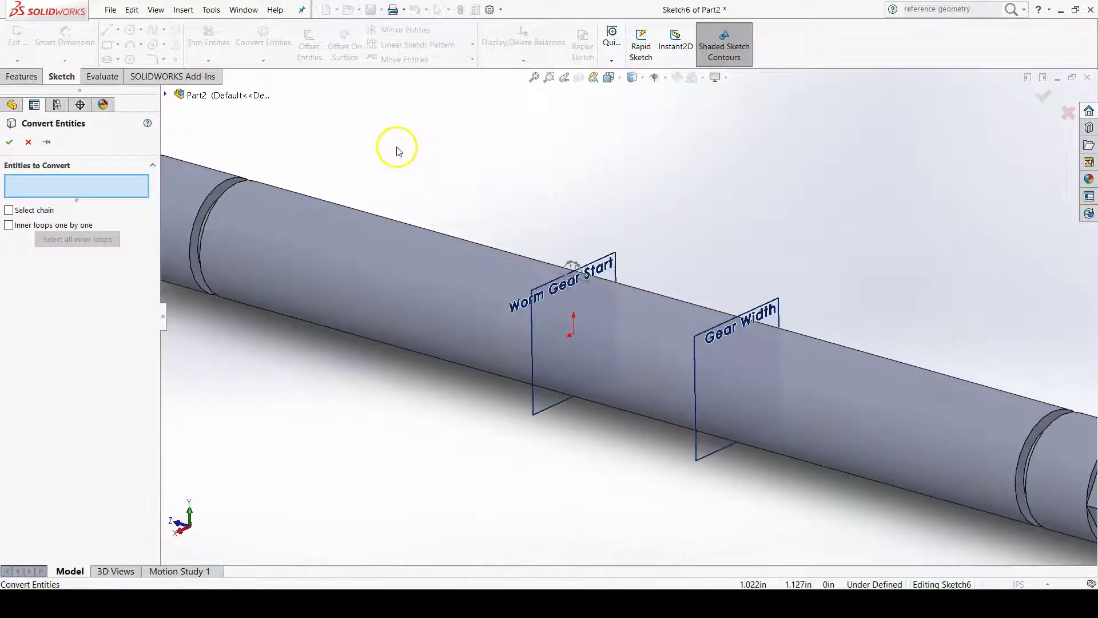
scroll(640, 323, "down", 5)
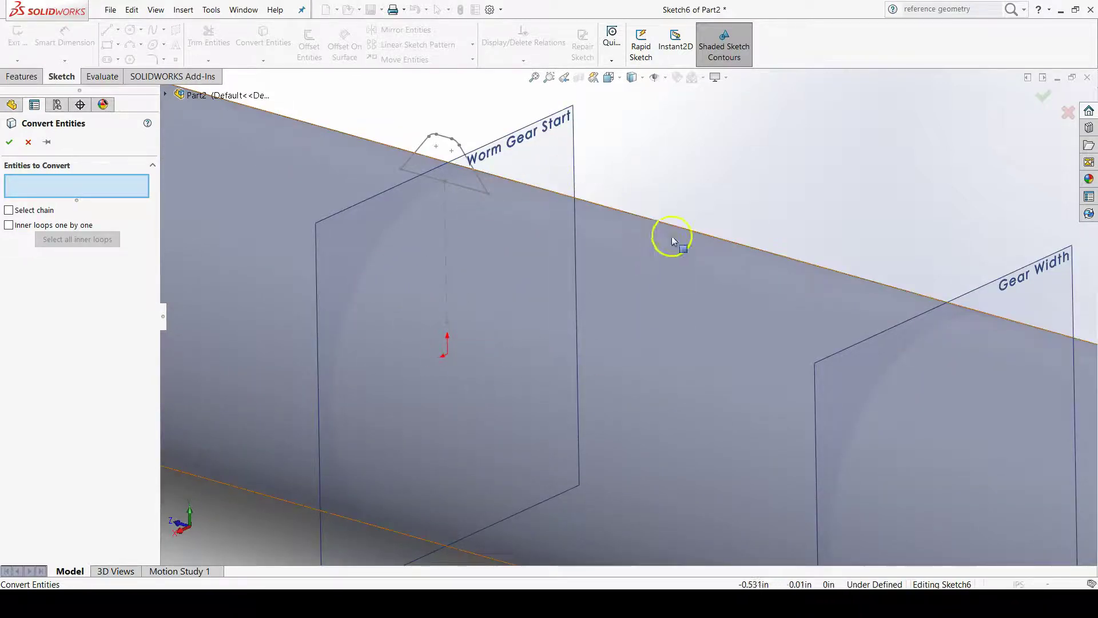
scroll(674, 201, "up", 1)
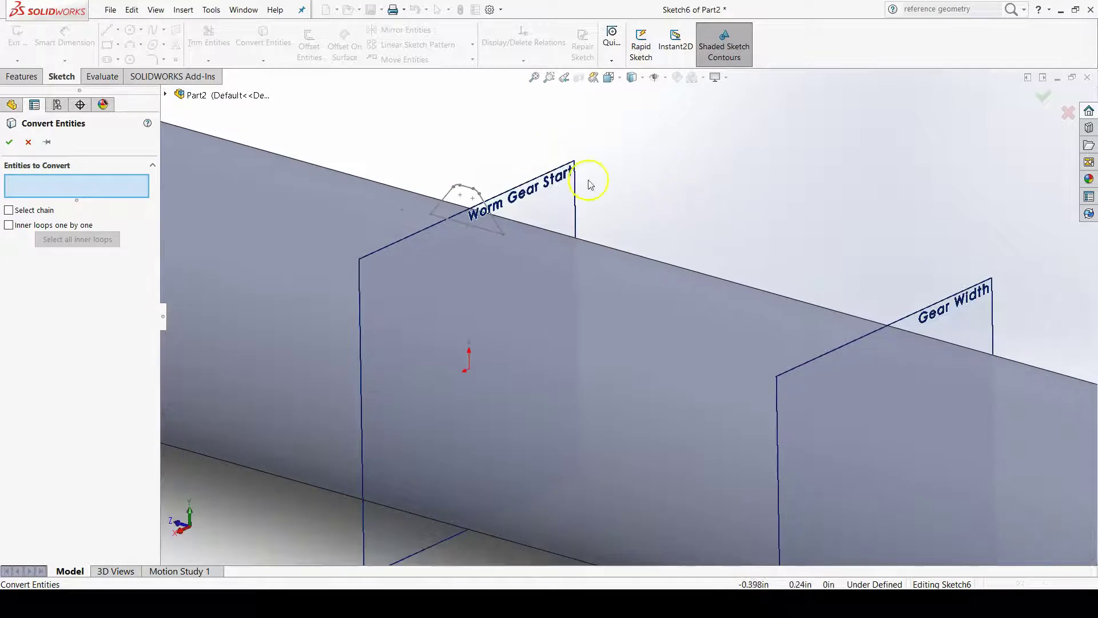
scroll(588, 179, "up", 3)
scroll(248, 186, "down", 6)
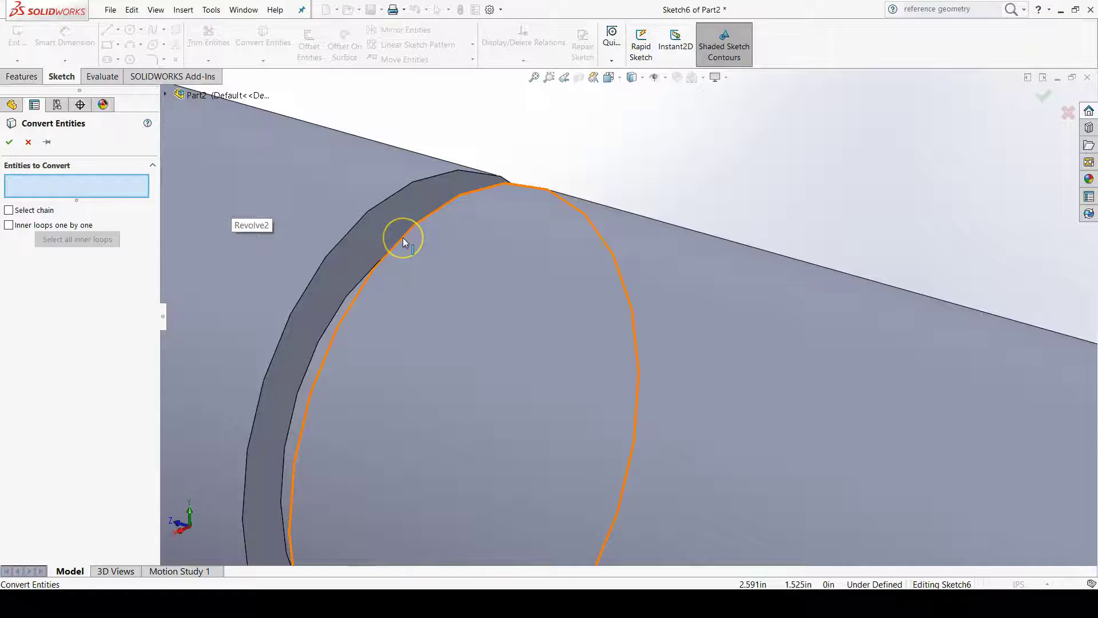
left_click(403, 238)
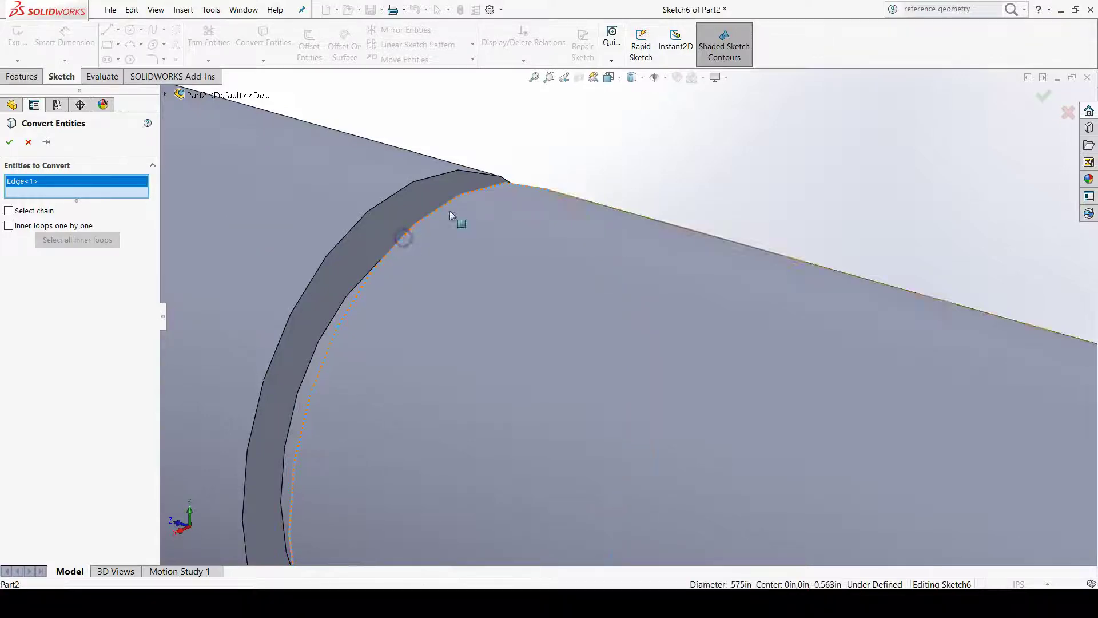
scroll(812, 212, "up", 3)
scroll(821, 221, "up", 2)
scroll(912, 345, "down", 2)
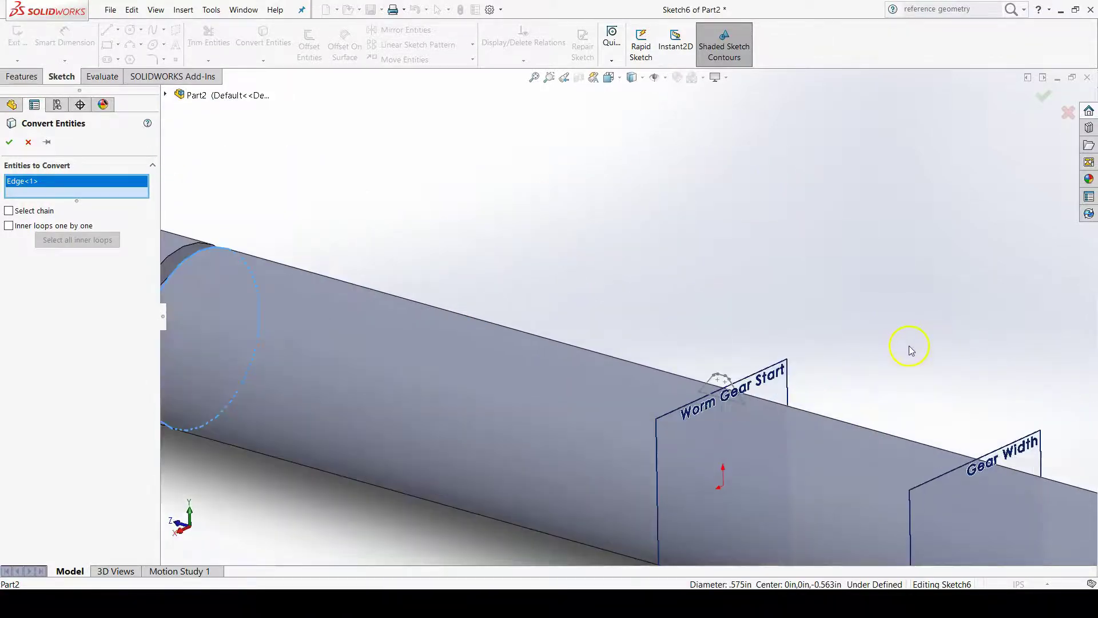
scroll(869, 389, "up", 2)
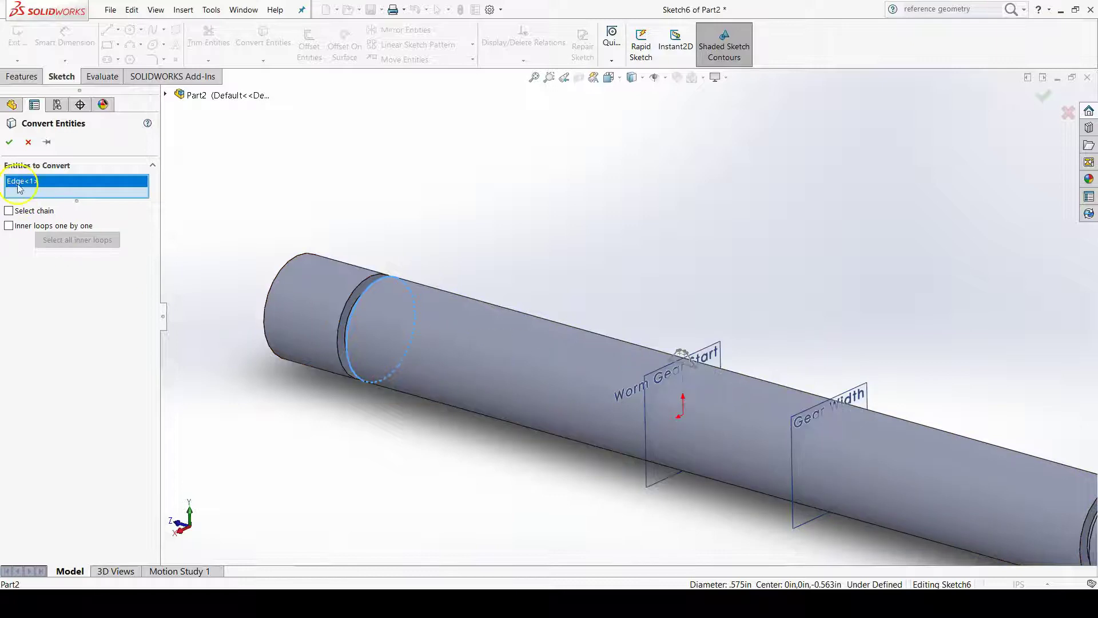
Convert Edge<1> into a fully defined .575in circle in Sketch6.
left_click(10, 142)
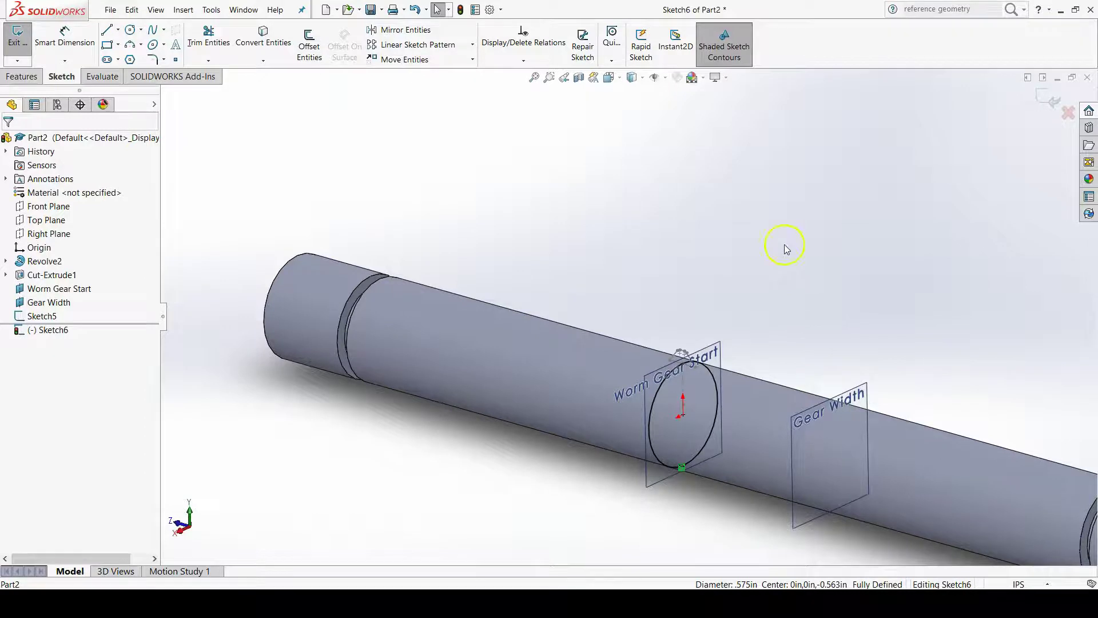
scroll(716, 465, "down", 4)
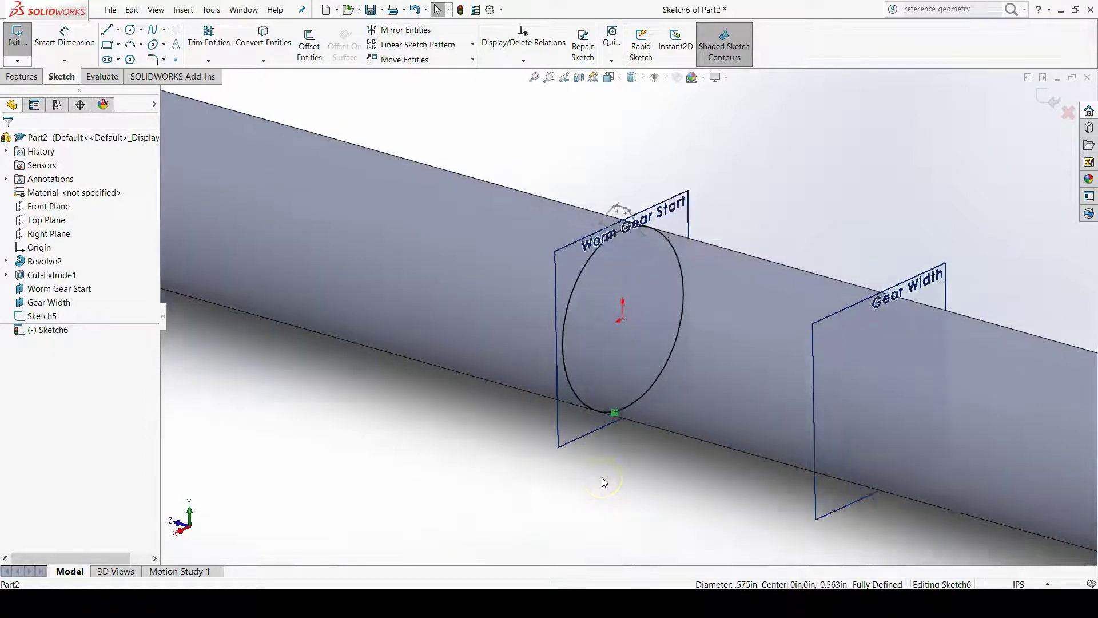
scroll(601, 477, "up", 5)
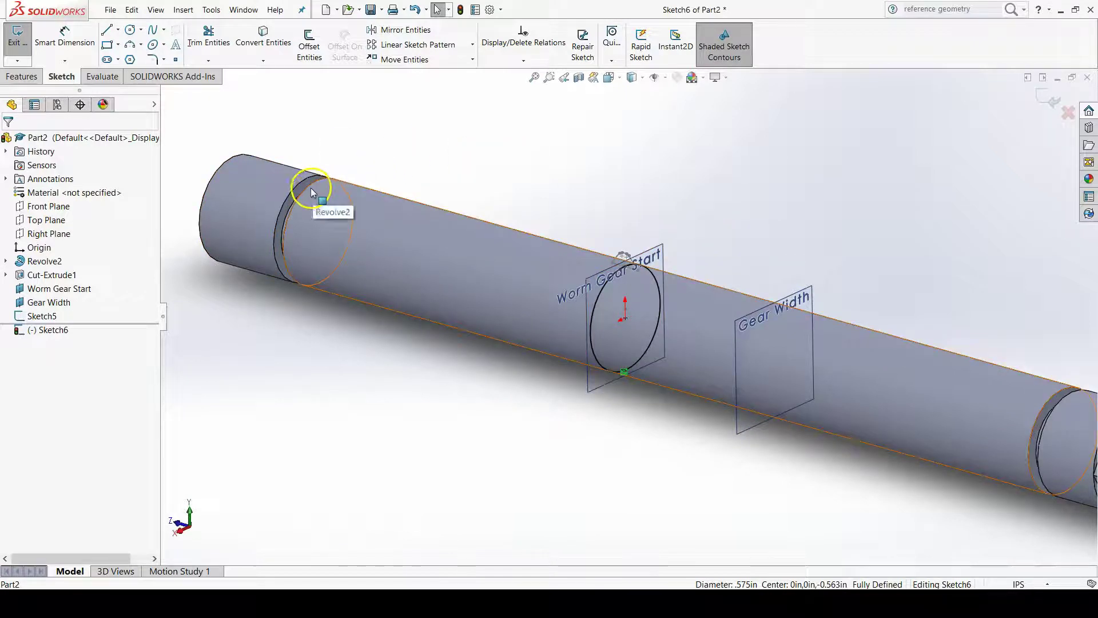
scroll(649, 299, "down", 3)
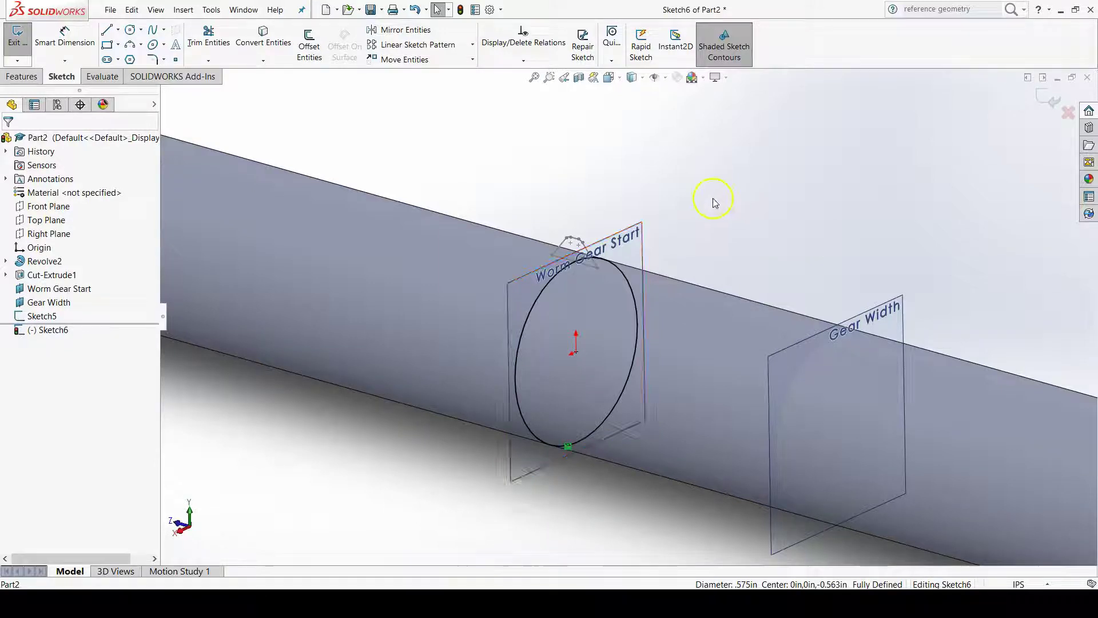
left_click(658, 283)
left_click(23, 78)
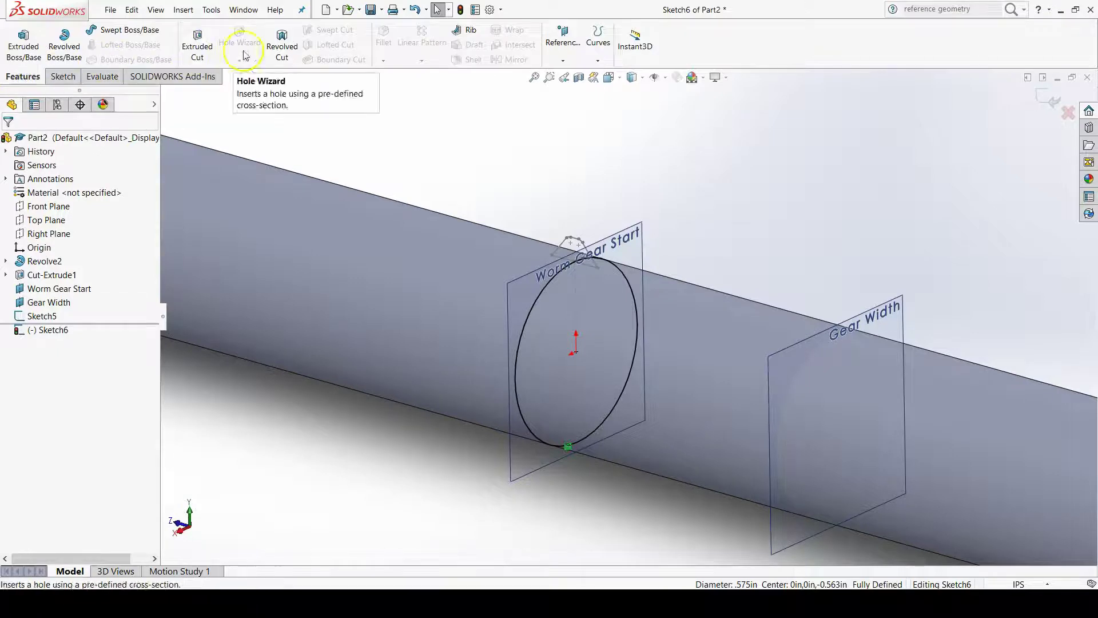
Start a Helix/Spiral on the circle and reverse its direction toward Gear Width.
left_click(599, 60)
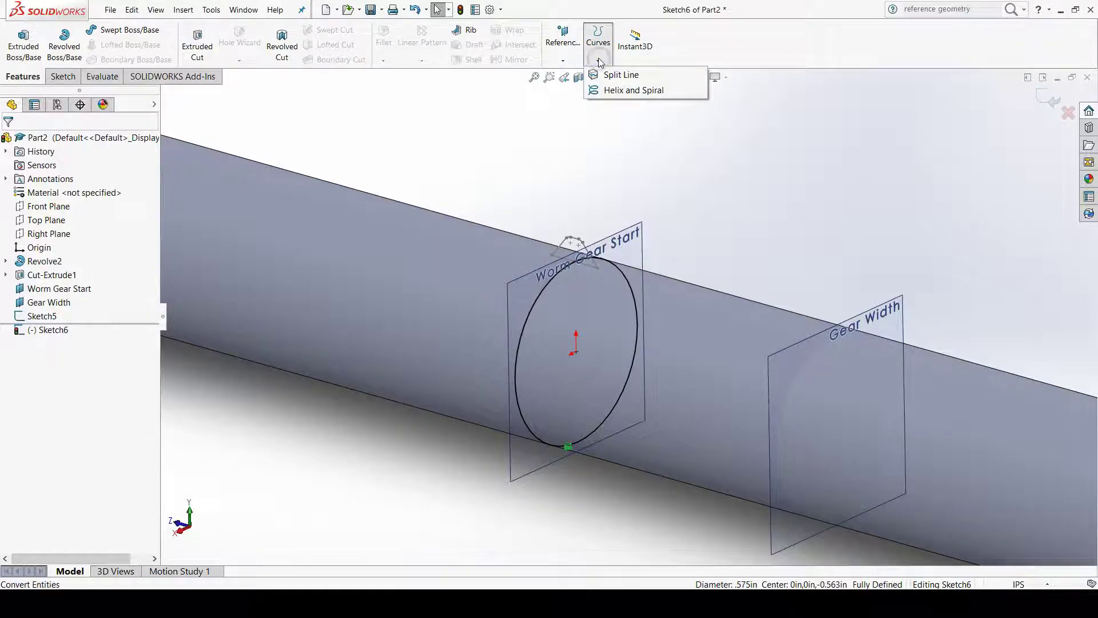
left_click(625, 91)
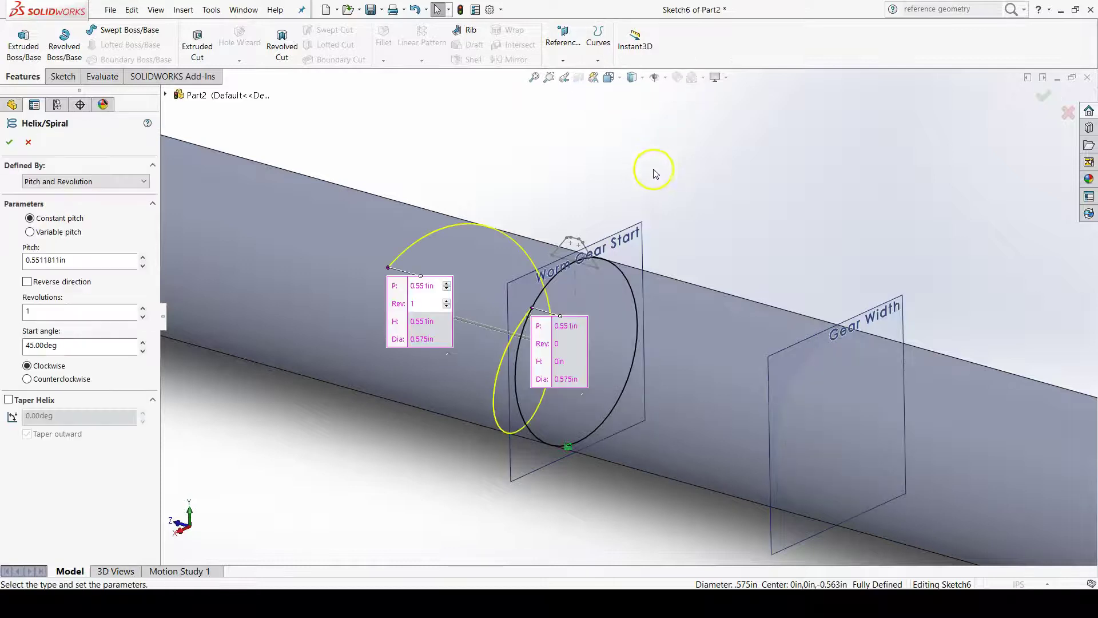
middle_click_drag(666, 187, 743, 270)
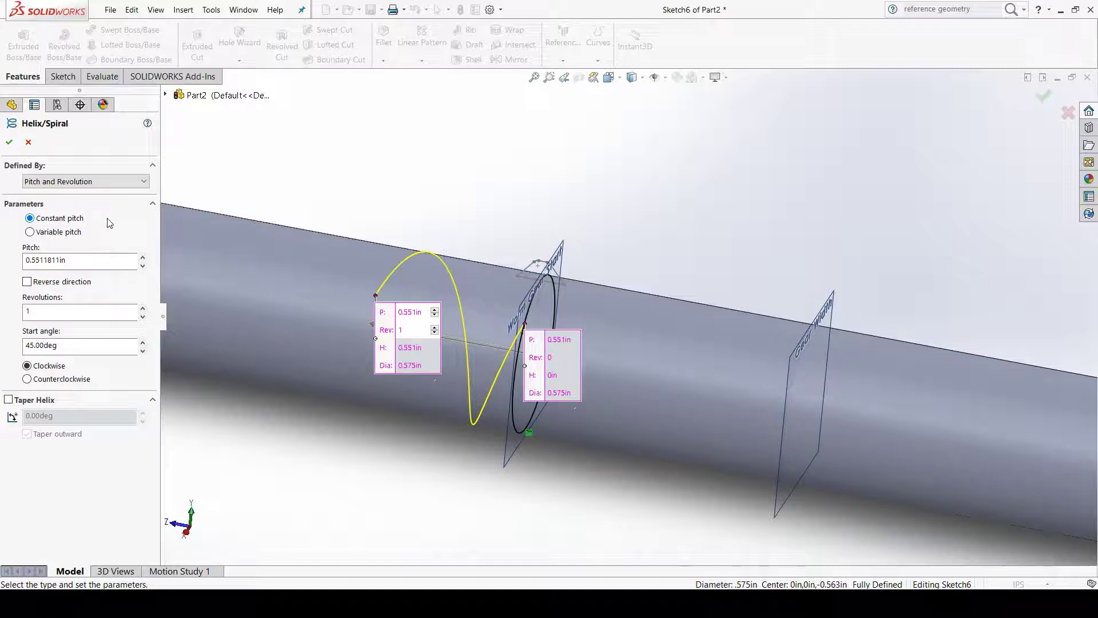
middle_click_drag(515, 390, 628, 362)
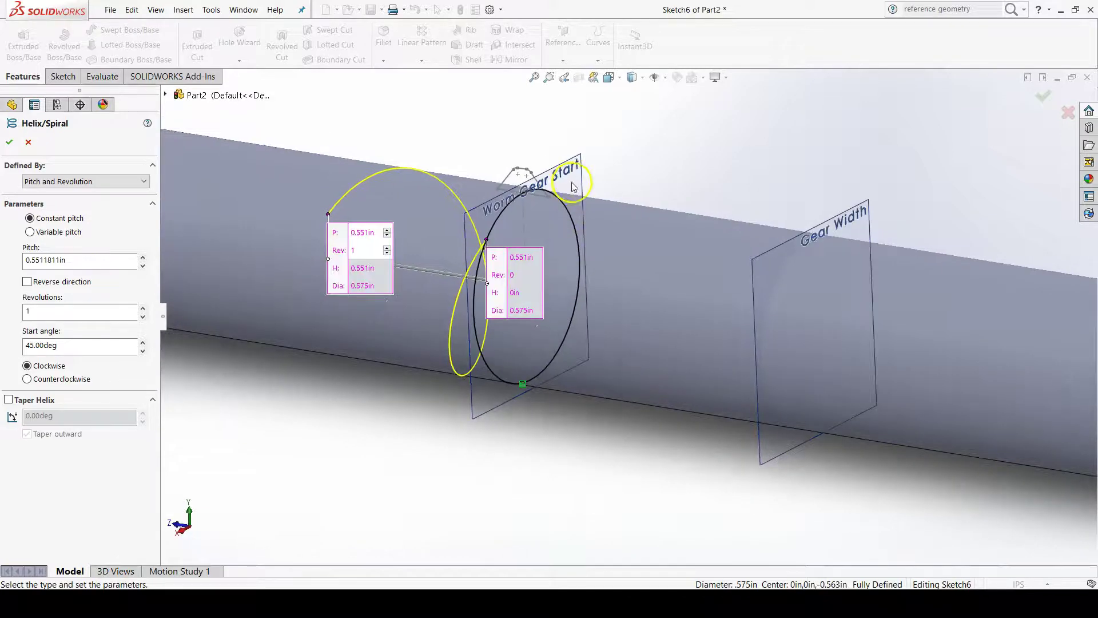
left_click(27, 281)
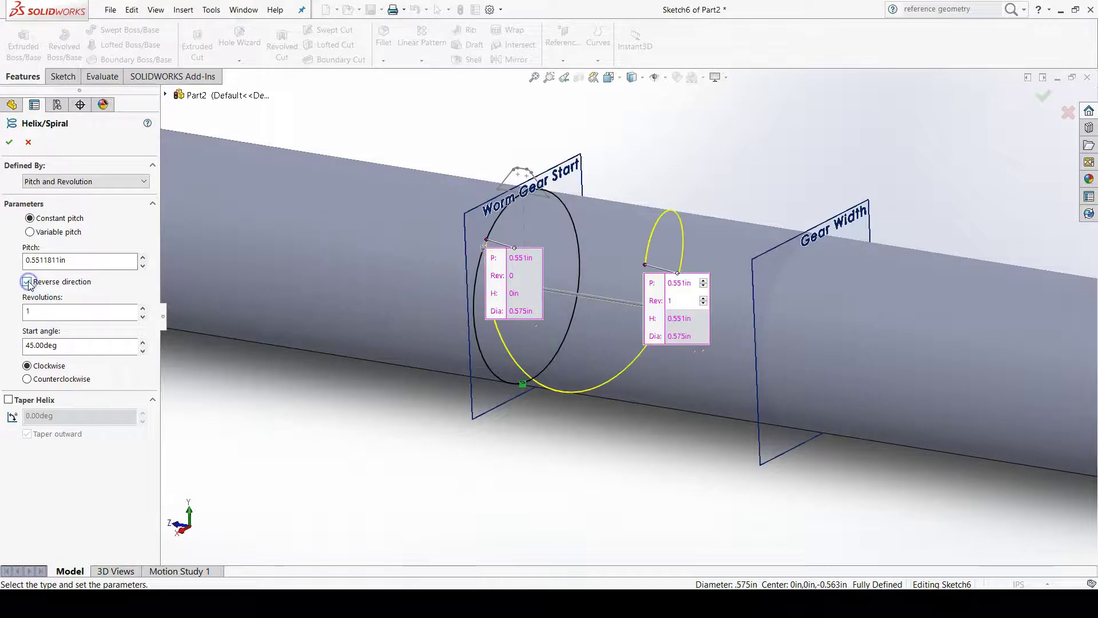
left_click(29, 283)
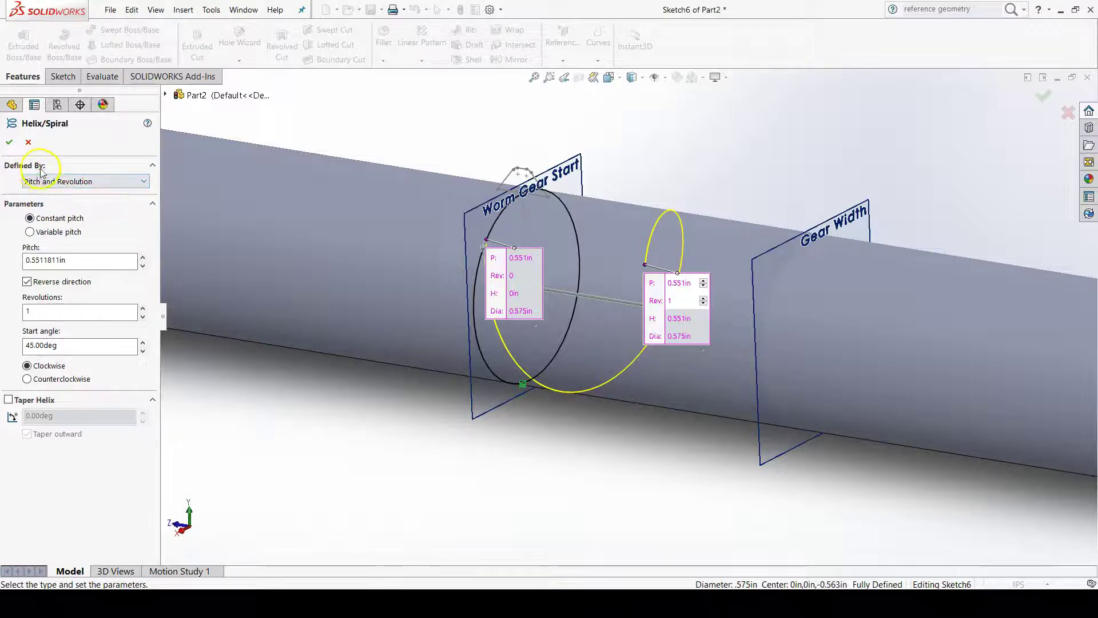
Define the helix by Height and Pitch with a 1in height.
left_click(121, 186)
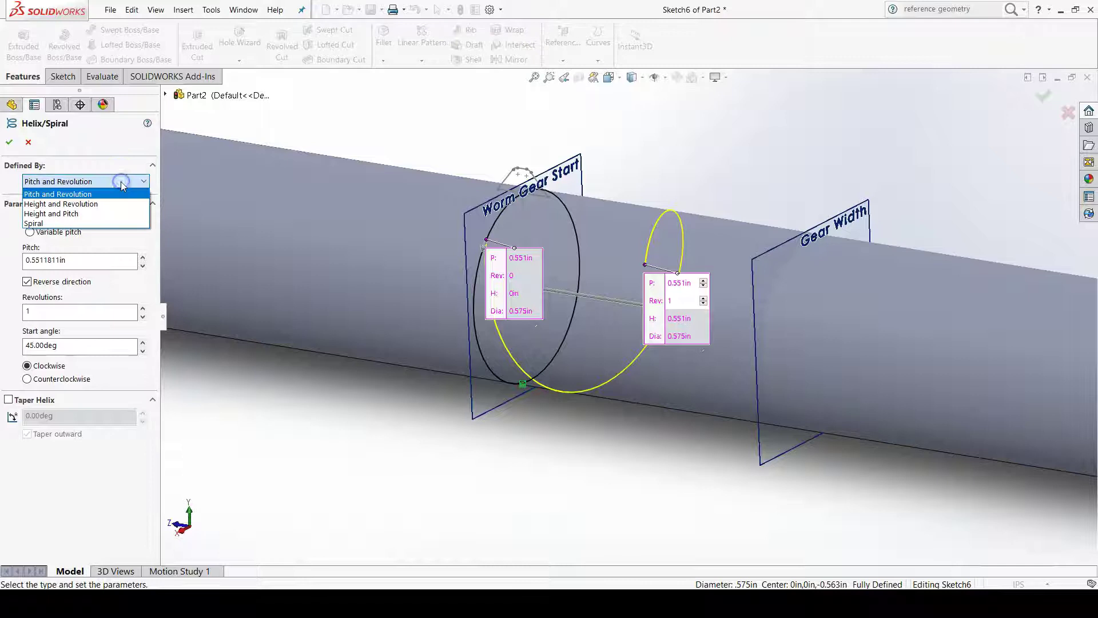
left_click(77, 215)
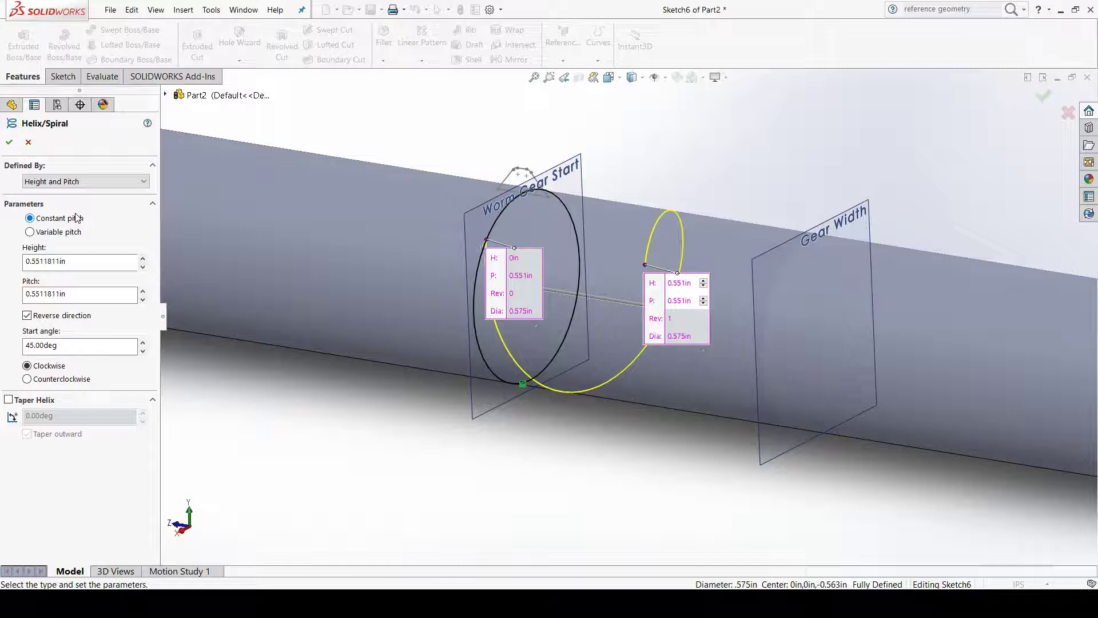
left_click_drag(68, 260, 19, 260)
type("1")
key("Return")
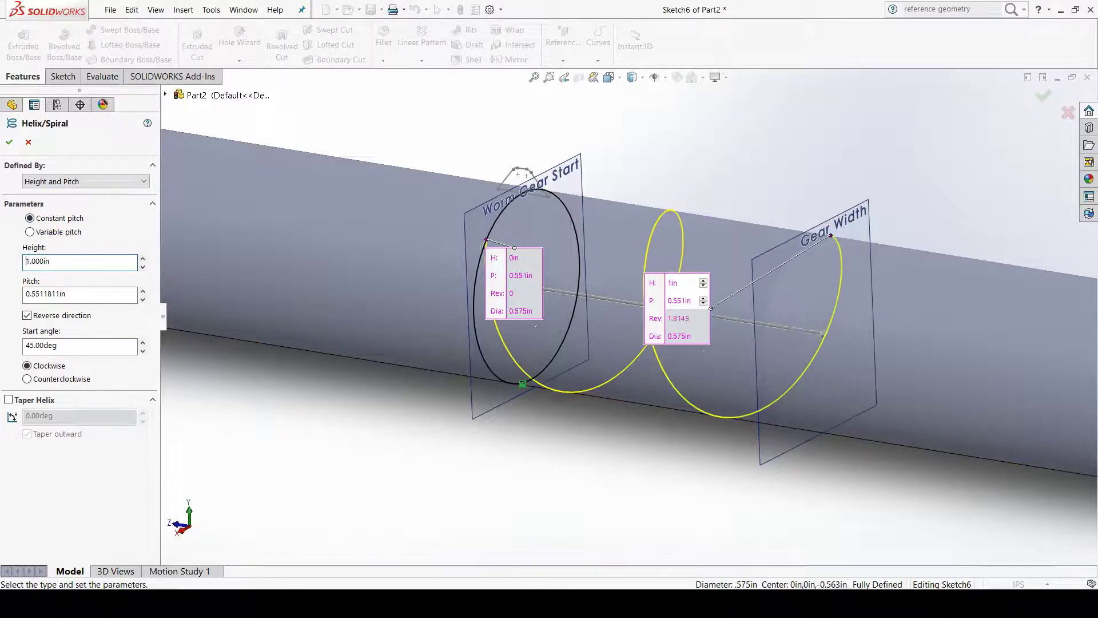
mouse_move(519, 508)
middle_mouse_down()
mouse_move(558, 473)
mouse_move(617, 448)
mouse_move(548, 476)
mouse_move(664, 497)
mouse_move(603, 479)
mouse_move(605, 443)
mouse_move(642, 441)
mouse_move(642, 252)
mouse_move(541, 239)
mouse_move(603, 238)
mouse_move(602, 208)
mouse_move(598, 250)
mouse_move(614, 290)
mouse_move(625, 240)
mouse_move(588, 134)
mouse_move(735, 139)
mouse_move(646, 284)
mouse_move(456, 308)
middle_mouse_up()
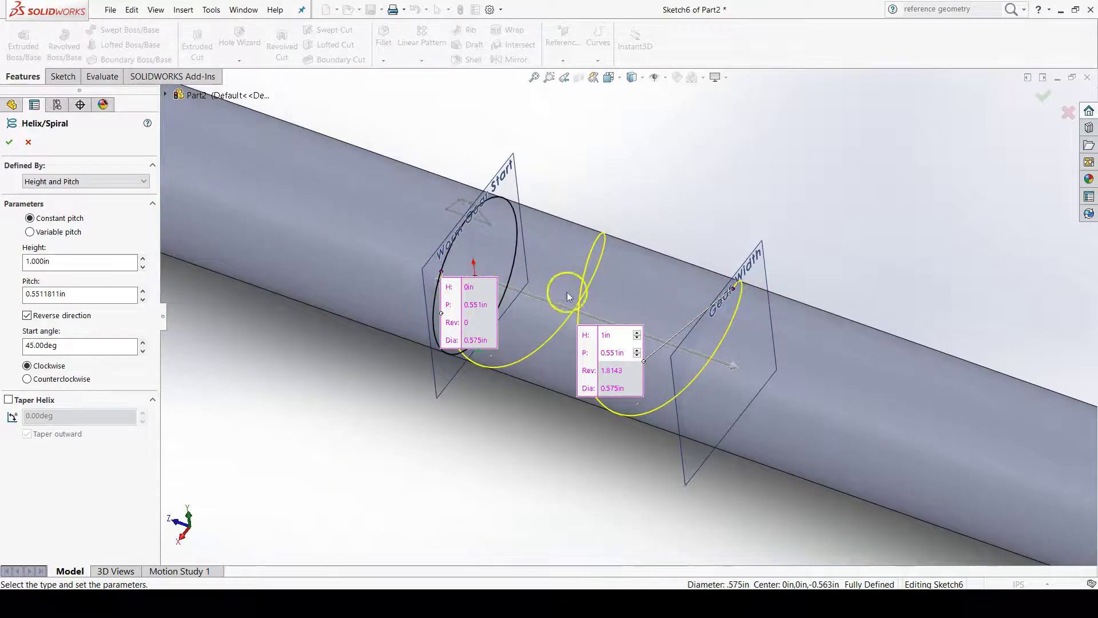
left_click(49, 262)
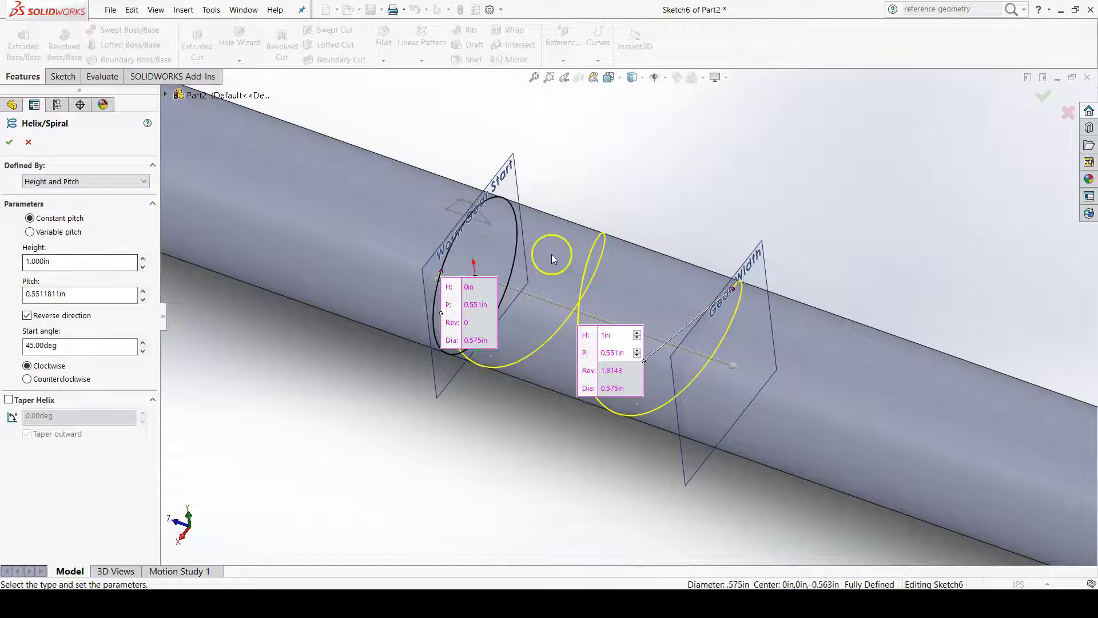
middle_click_drag(713, 313, 394, 294)
scroll(724, 293, "down", 5)
Change the helix pitch to 0.25in, giving 4 revolutions, and view it isometrically.
scroll(667, 311, "up", 5)
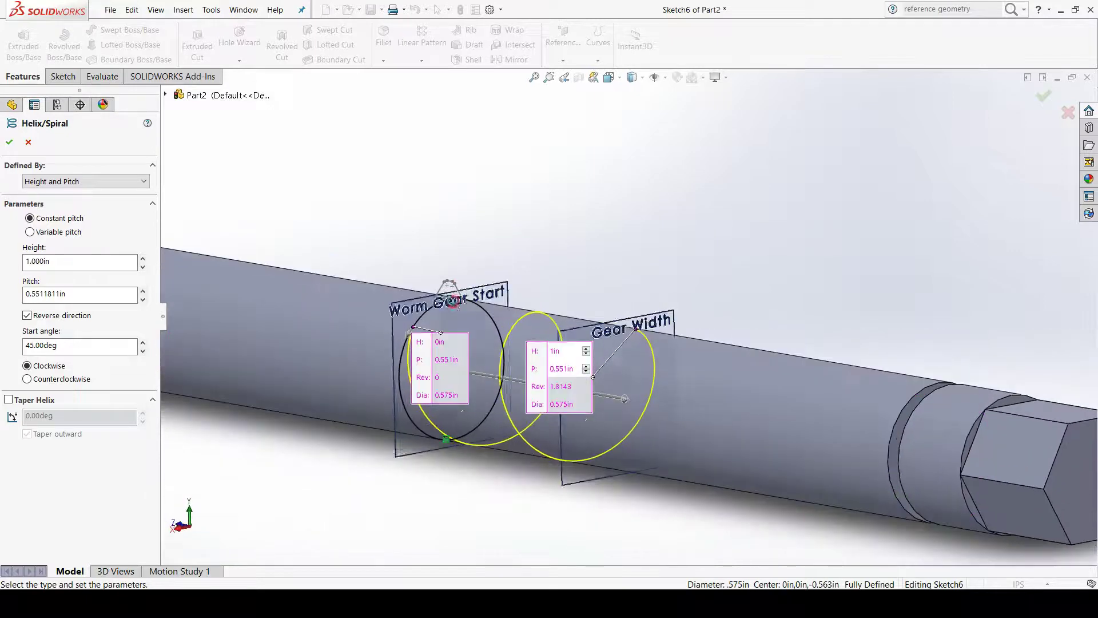
left_click_drag(114, 294, 35, 295)
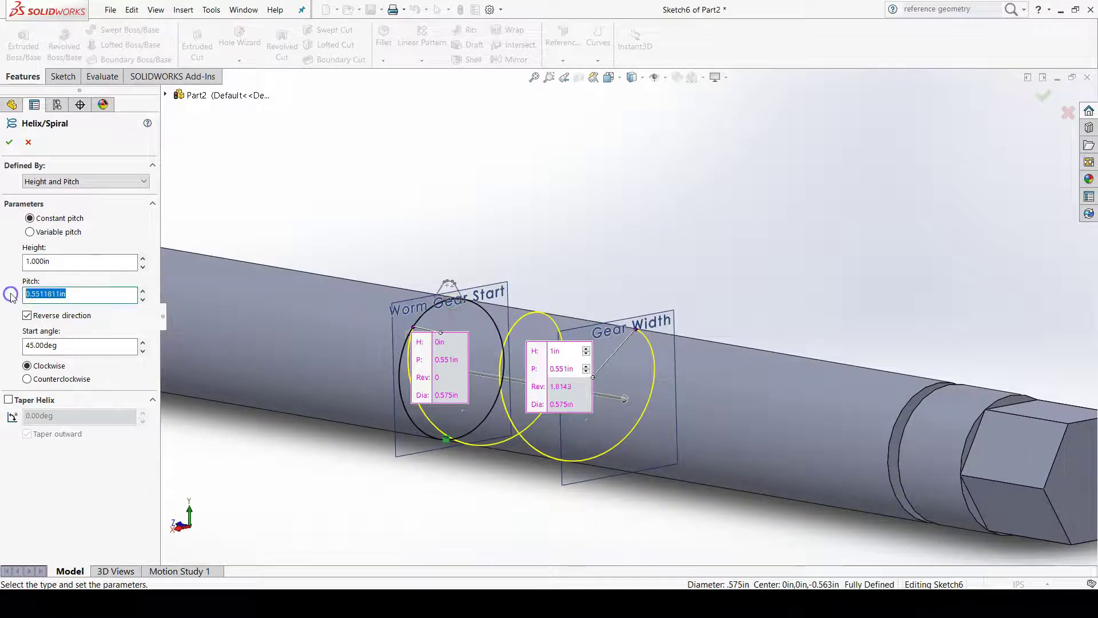
type(".")
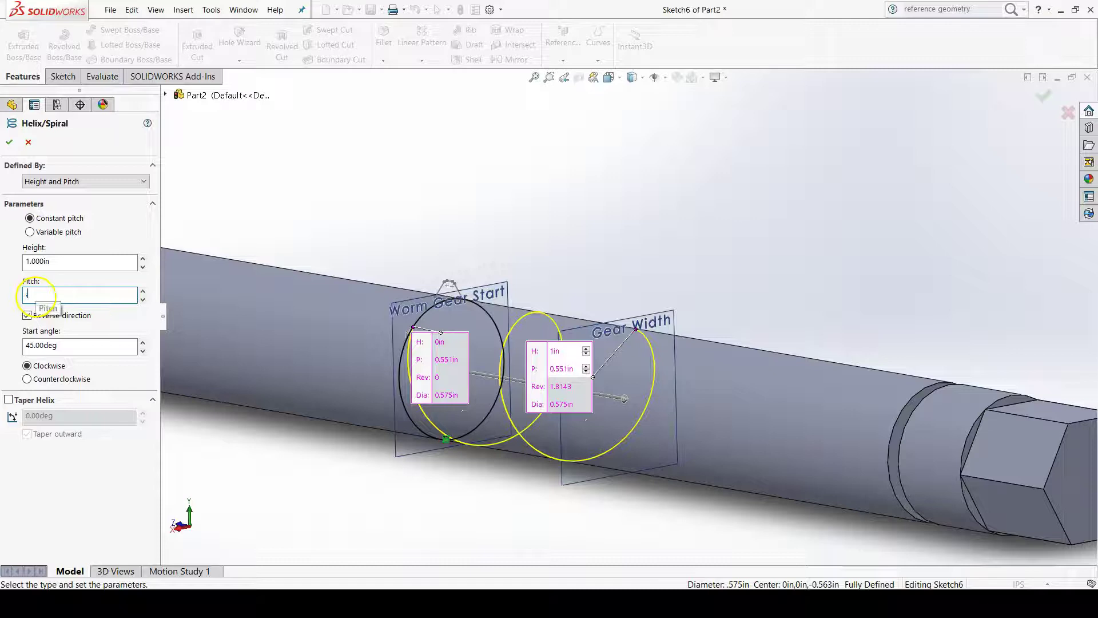
type("25")
key("Return")
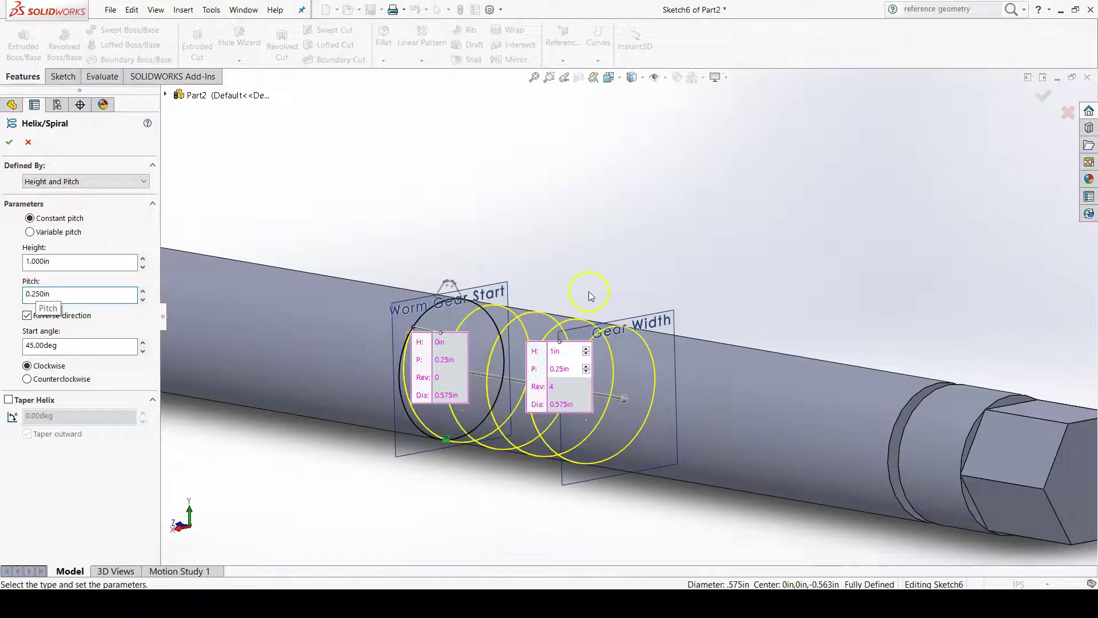
middle_click_drag(591, 296, 667, 266)
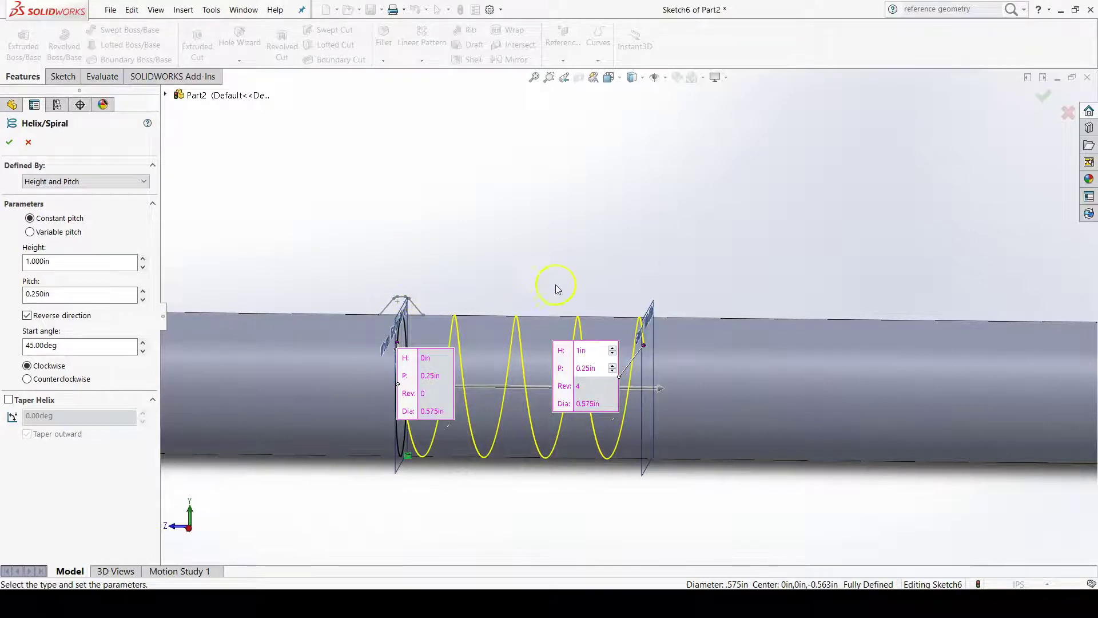
key("ctrl+7")
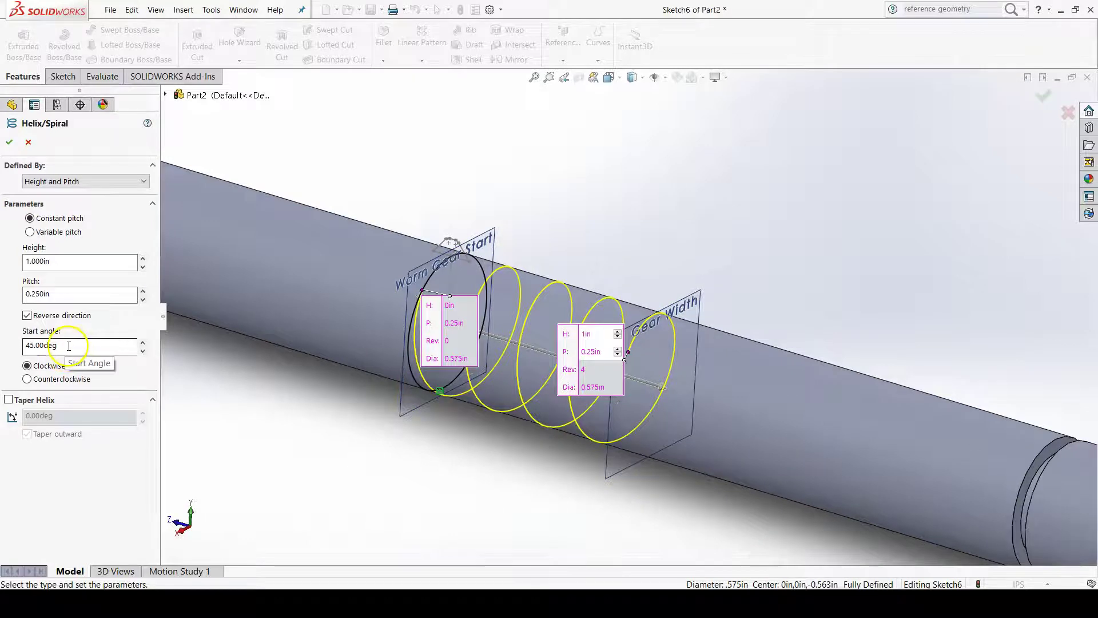
Set the helix start angle to 90°, comparing 45° before returning to 90°.
left_click_drag(69, 346, 41, 347)
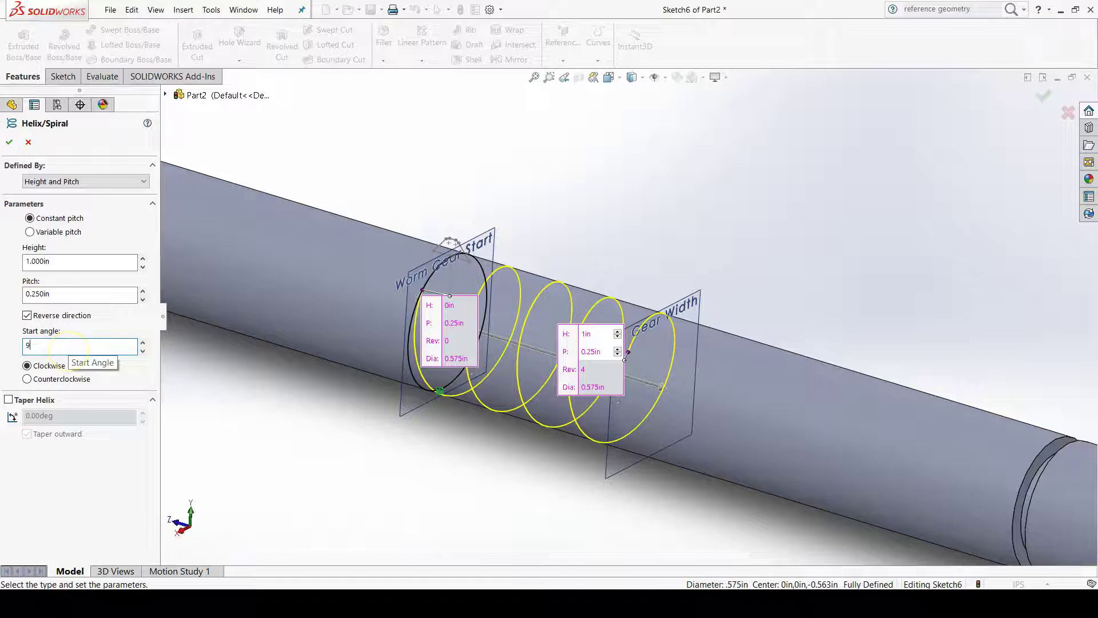
type("90")
key("Return")
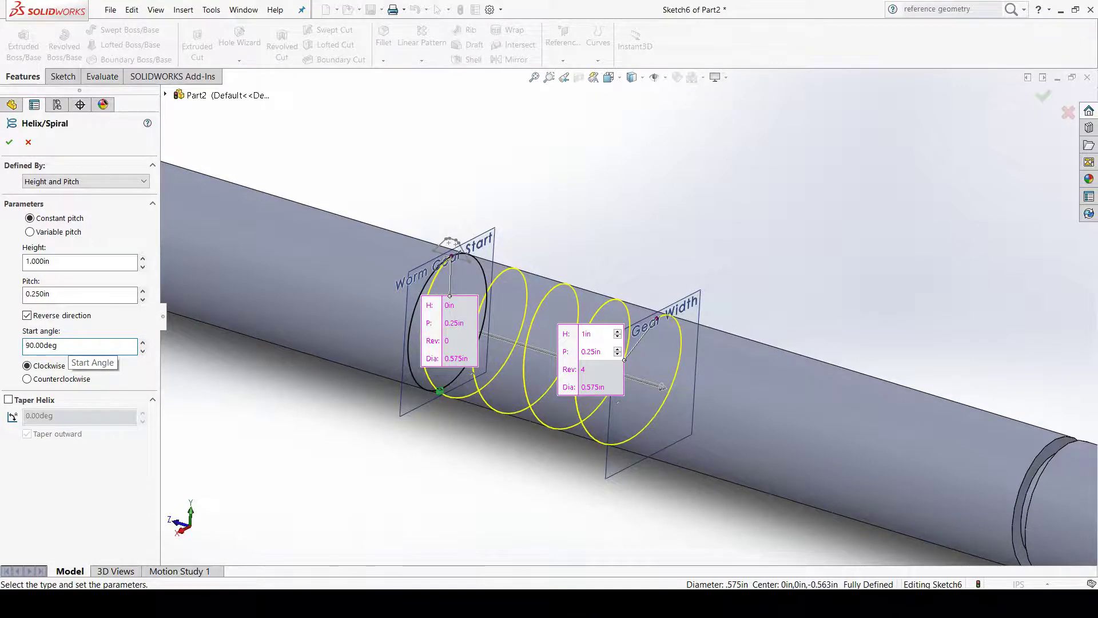
scroll(436, 262, "up", 5)
middle_click_drag(588, 349, 519, 345)
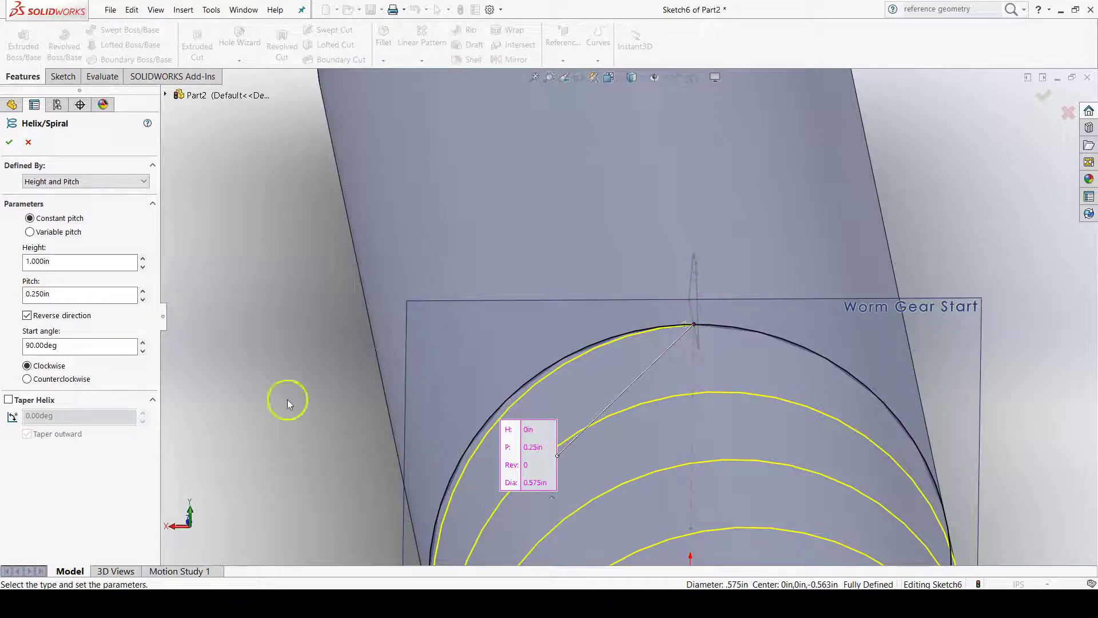
left_click_drag(89, 350, 20, 339)
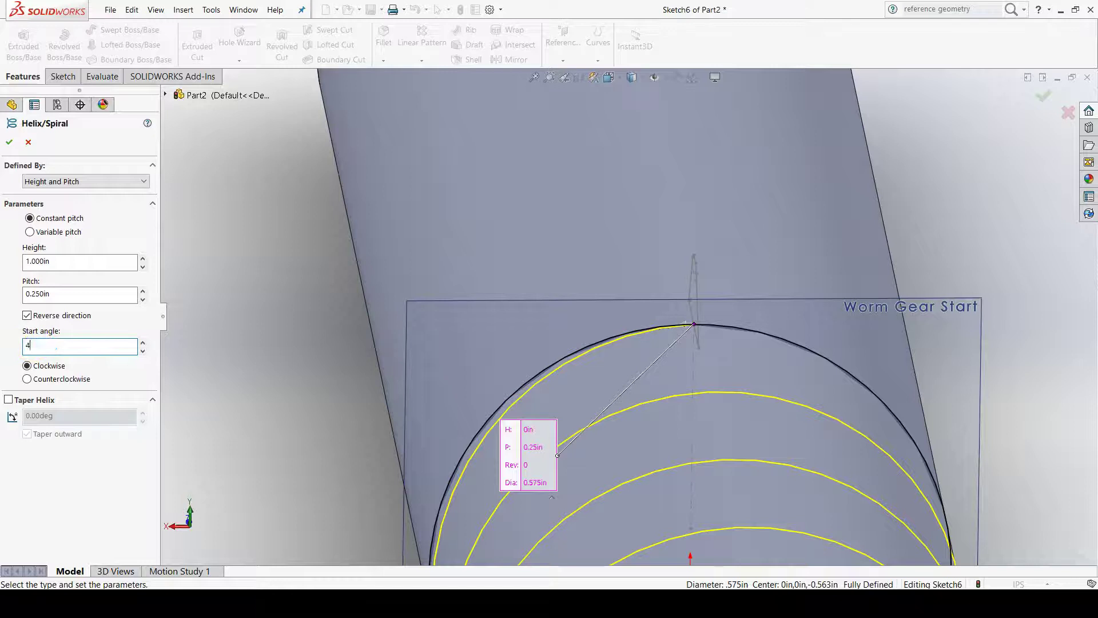
key("Return")
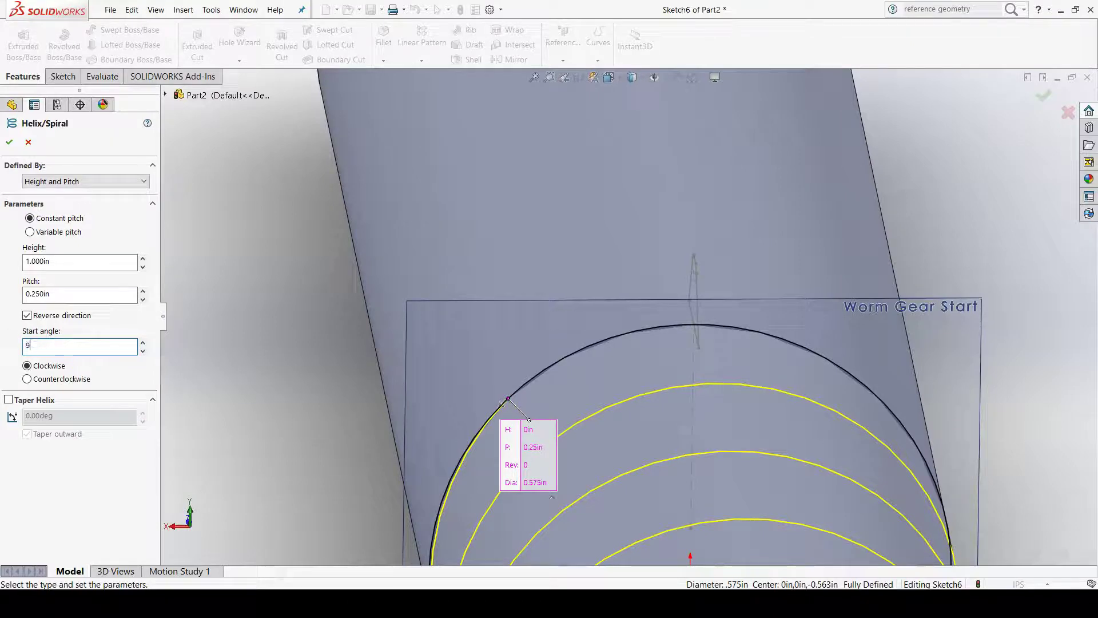
type("90")
key("Return")
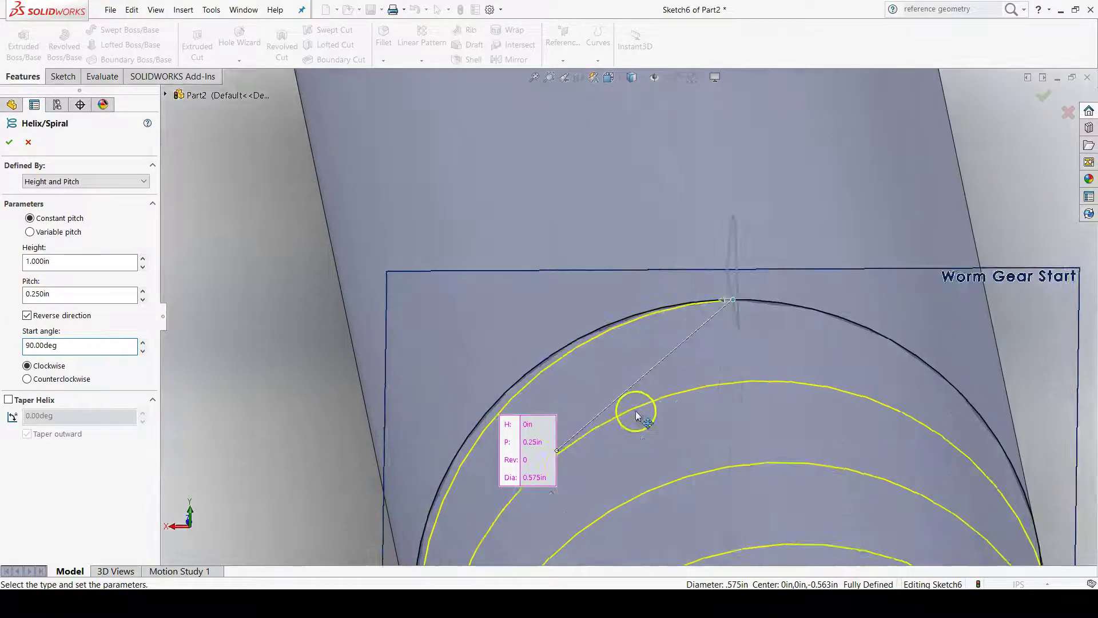
scroll(636, 411, "up", 5)
middle_click_drag(636, 411, 813, 443)
scroll(813, 443, "up", 2)
scroll(578, 372, "down", 5)
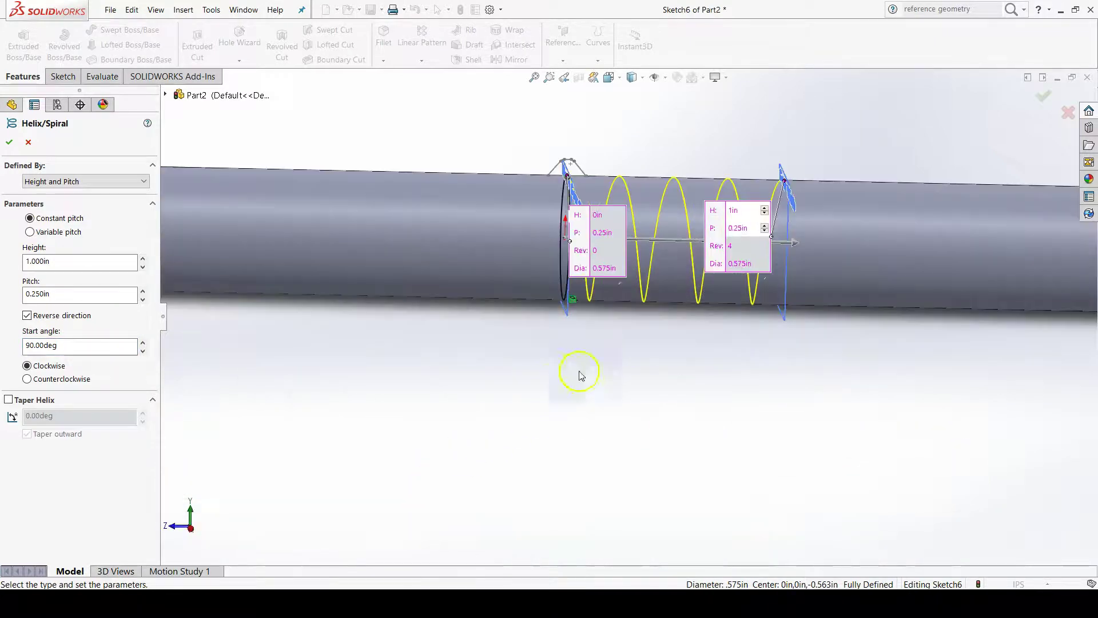
middle_click_drag(578, 372, 614, 358)
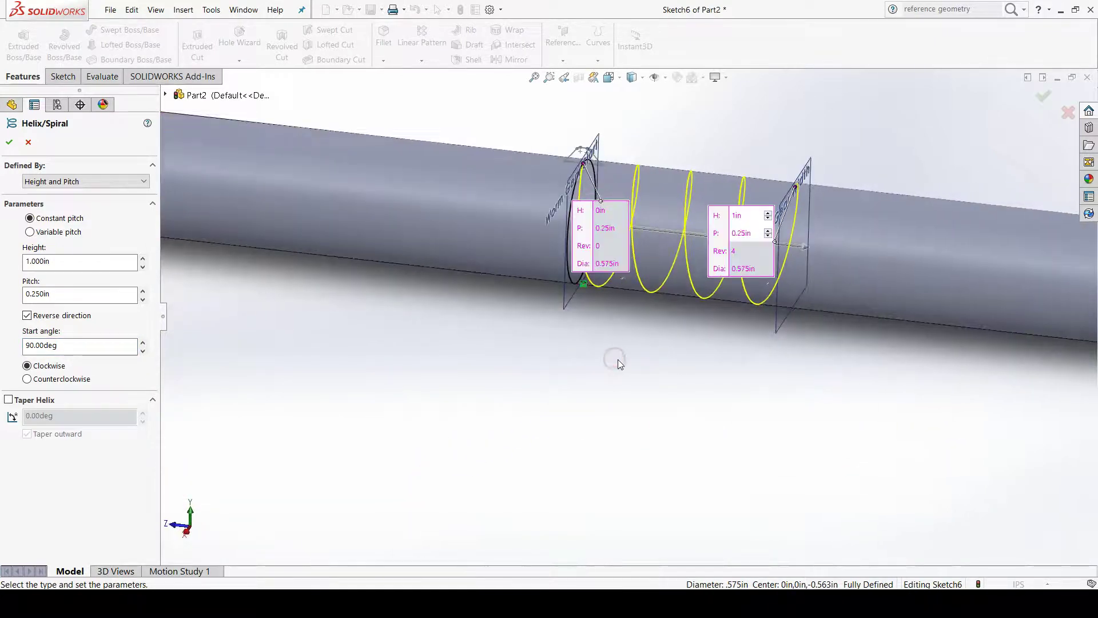
left_click(613, 361)
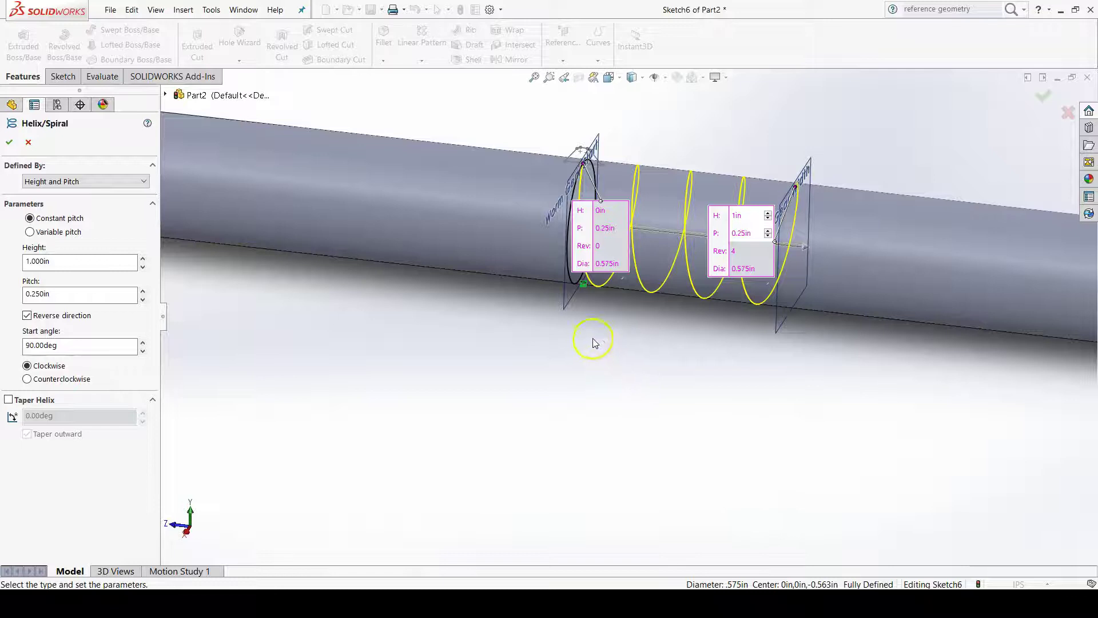
scroll(737, 263, "down", 1)
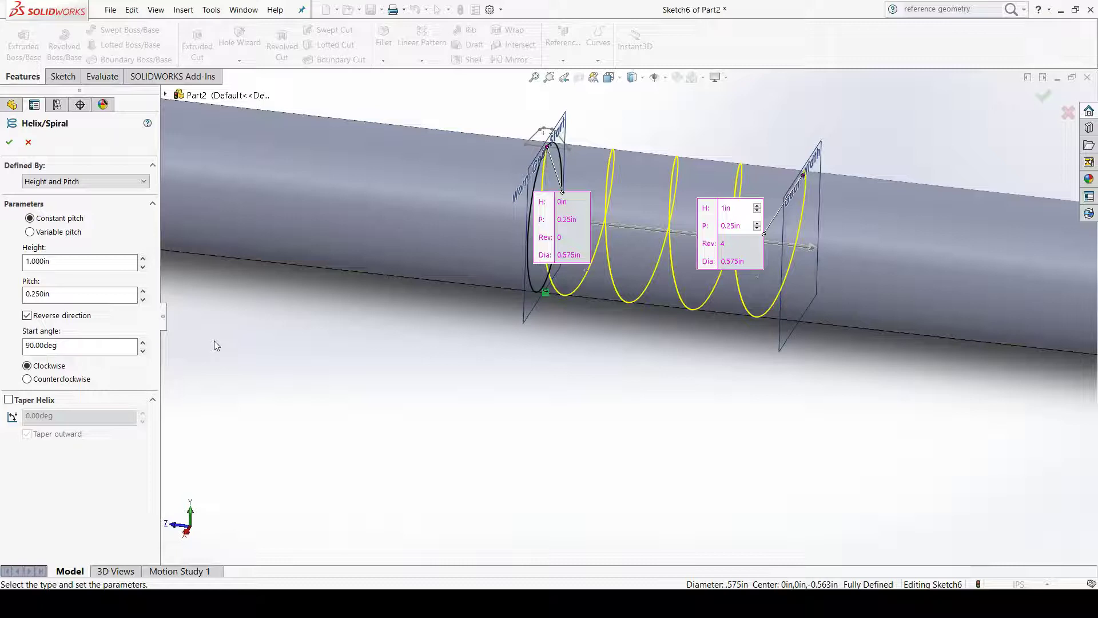
left_click(295, 387)
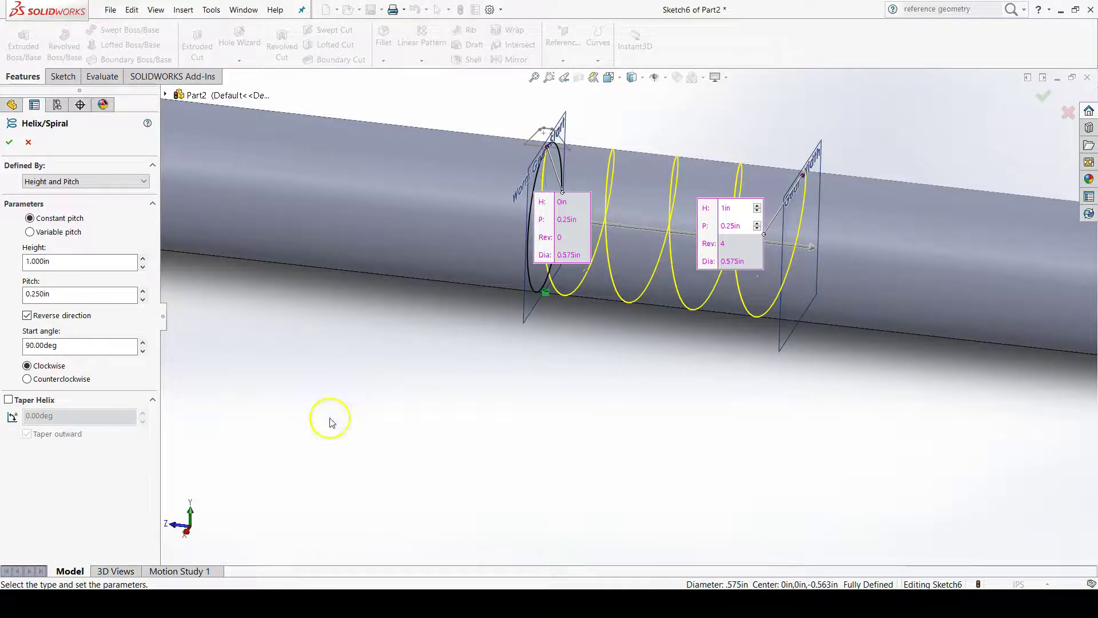
mouse_move(701, 357)
middle_mouse_down()
mouse_move(733, 350)
mouse_move(720, 343)
mouse_move(717, 364)
middle_mouse_up()
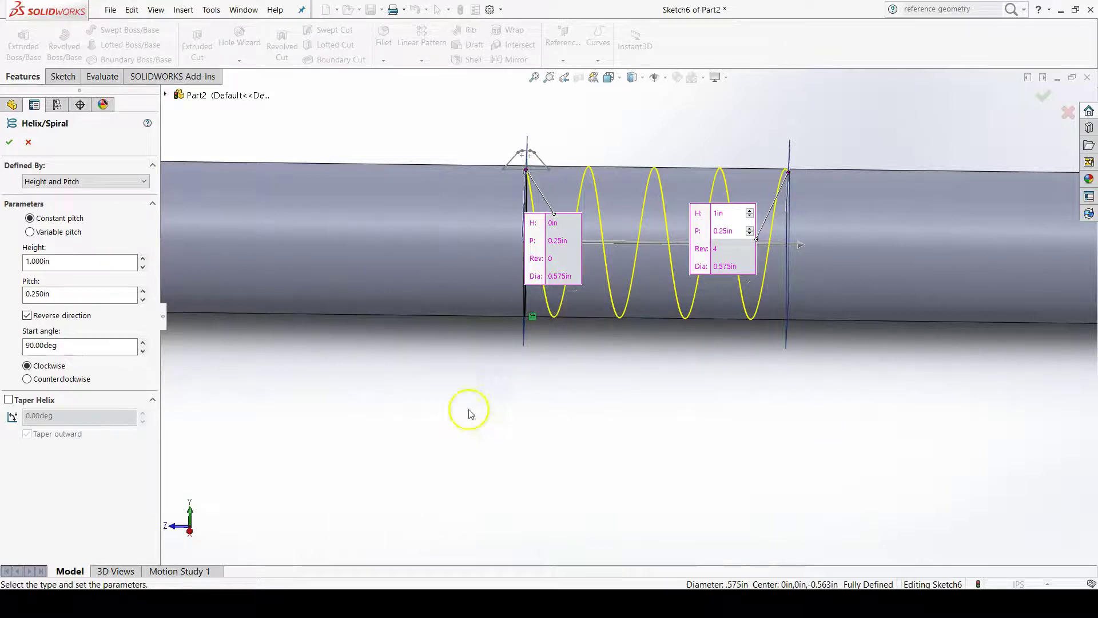
scroll(744, 446, "up", 3)
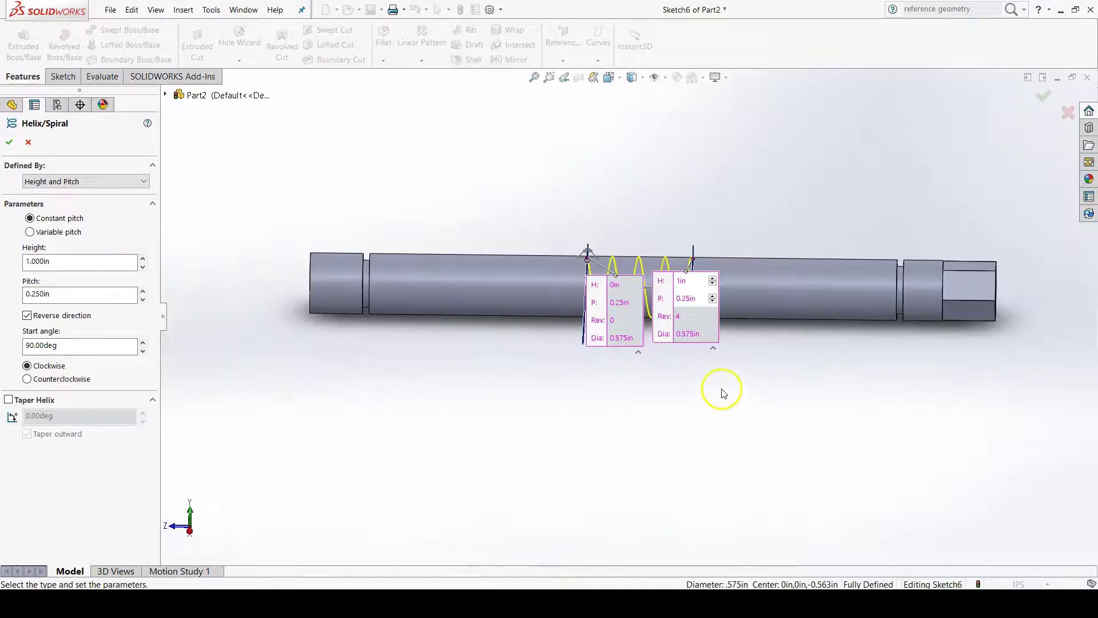
middle_click_drag(723, 387, 721, 414)
scroll(612, 372, "down", 5)
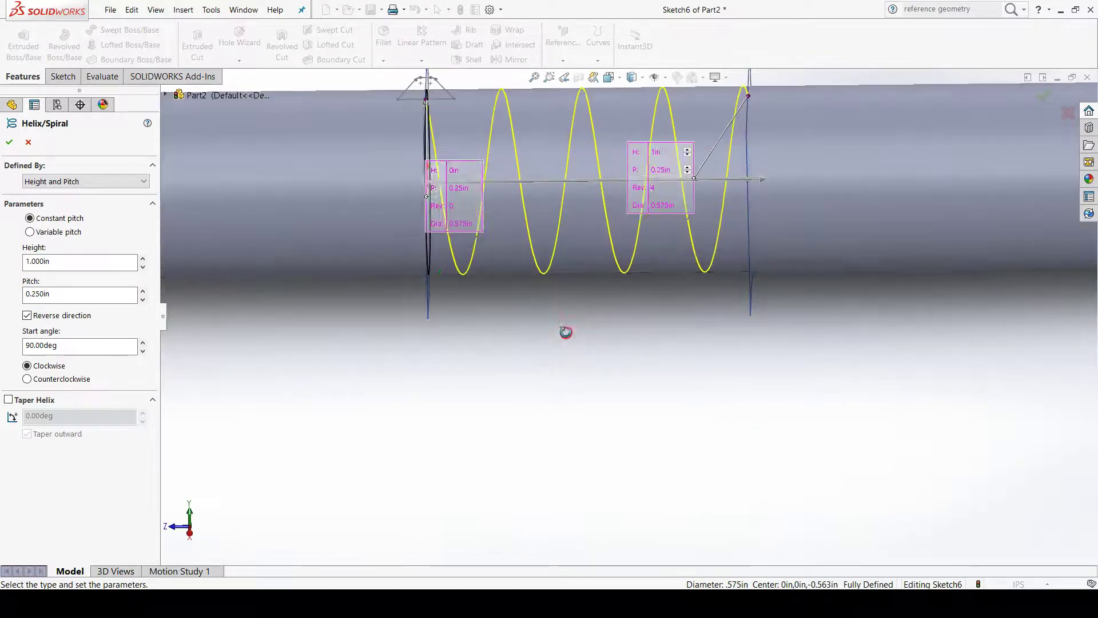
scroll(566, 348, "up", 2)
scroll(579, 328, "down", 3)
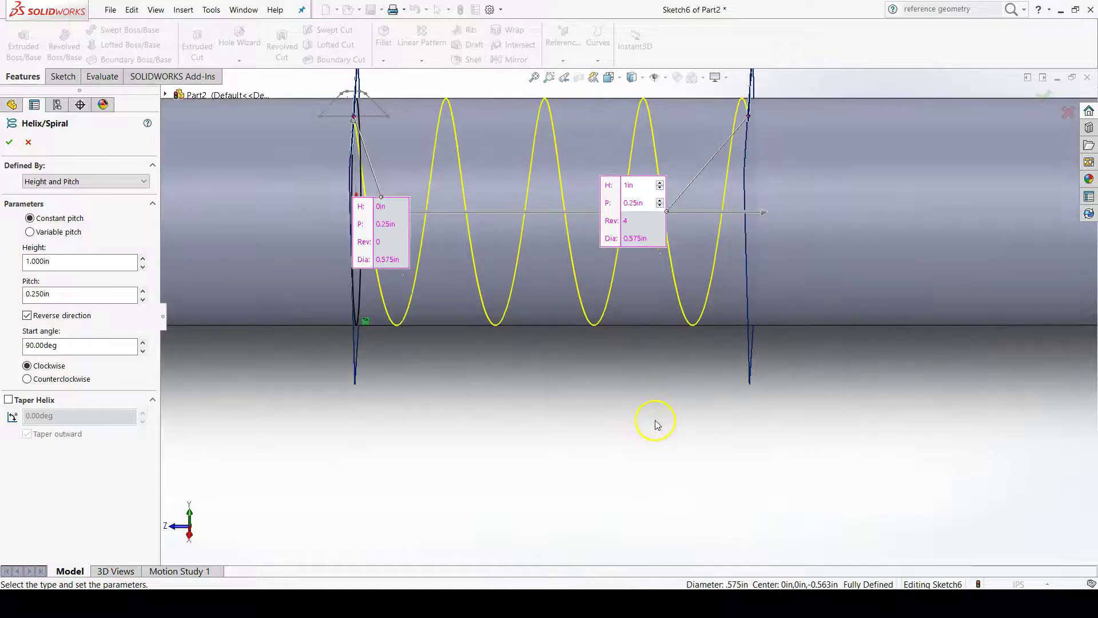
middle_click_drag(654, 420, 632, 378)
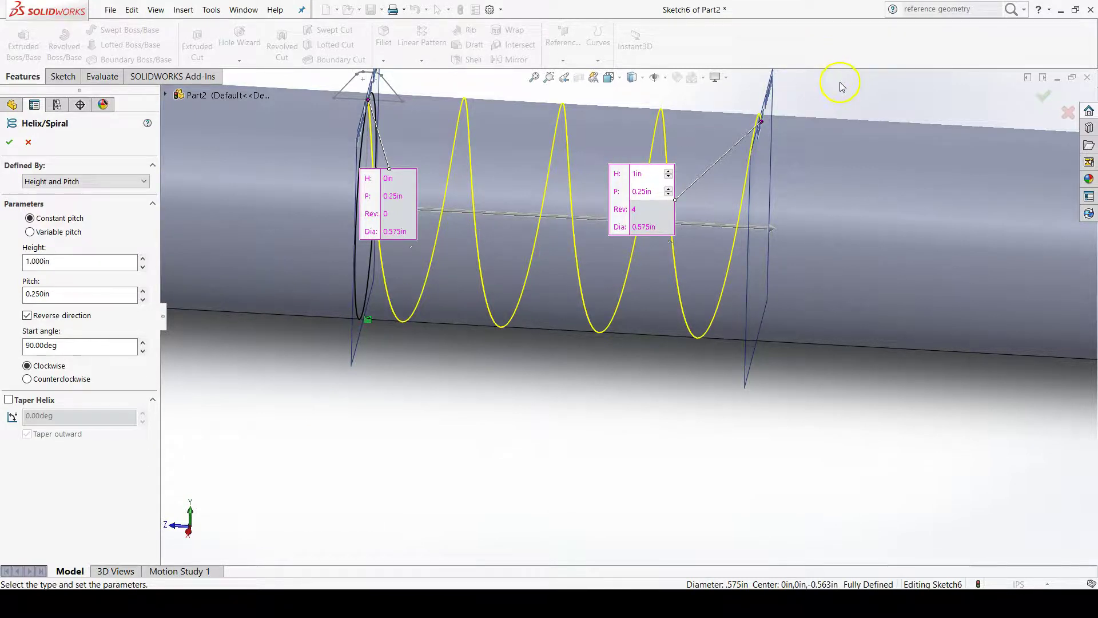
middle_click_drag(691, 392, 694, 359)
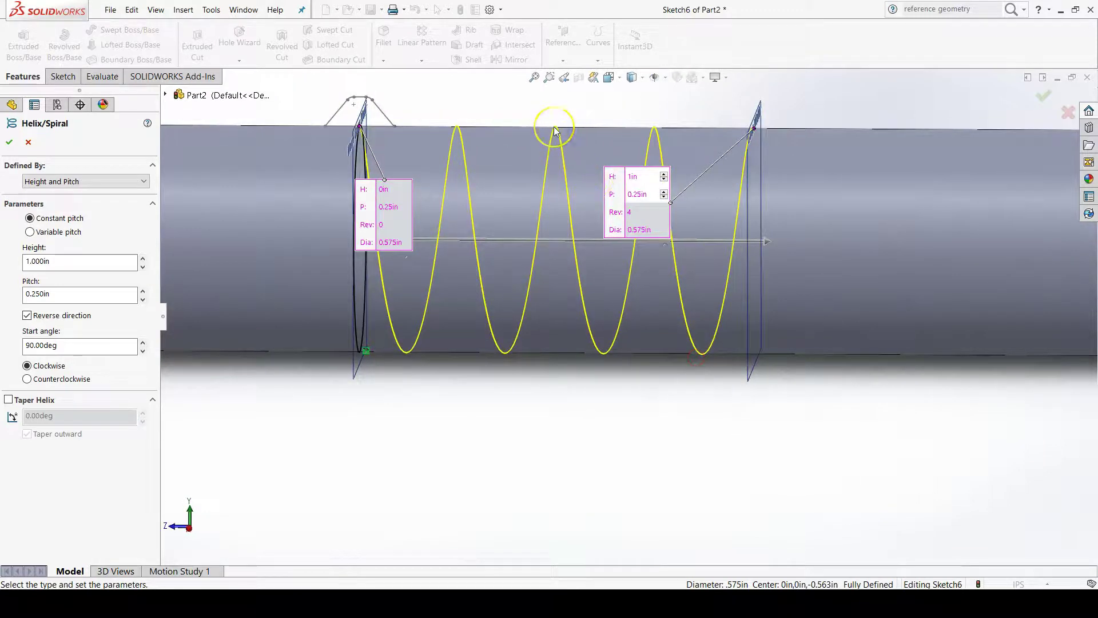
mouse_move(612, 370)
middle_mouse_down()
mouse_move(576, 413)
mouse_move(613, 361)
middle_mouse_up()
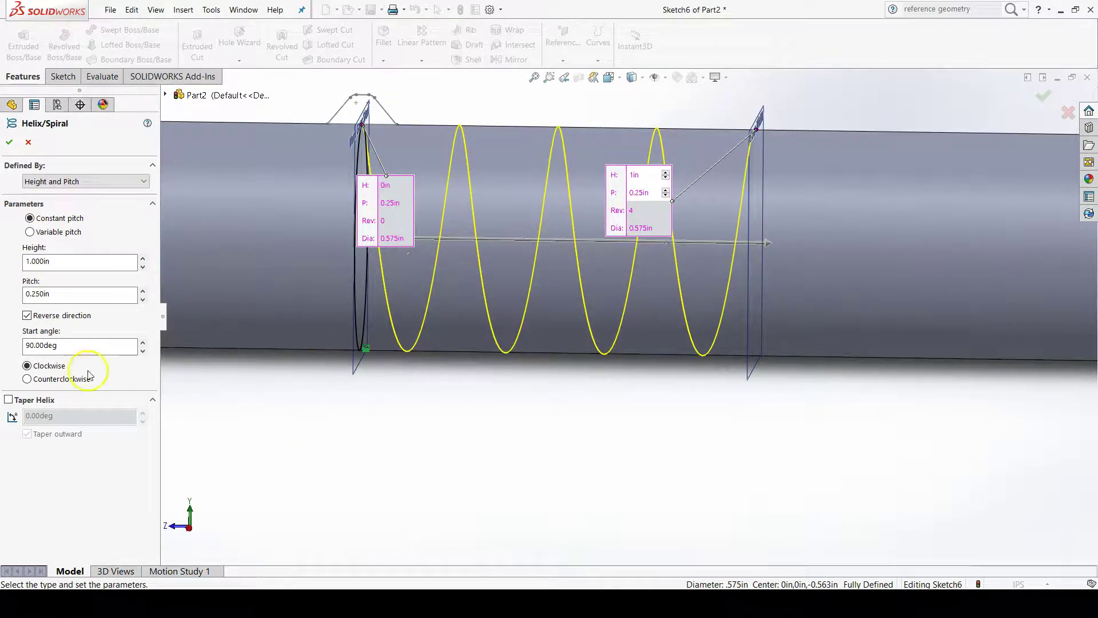
Switch the helix to counterclockwise and inspect the redrawn coils from several angles.
left_click(26, 378)
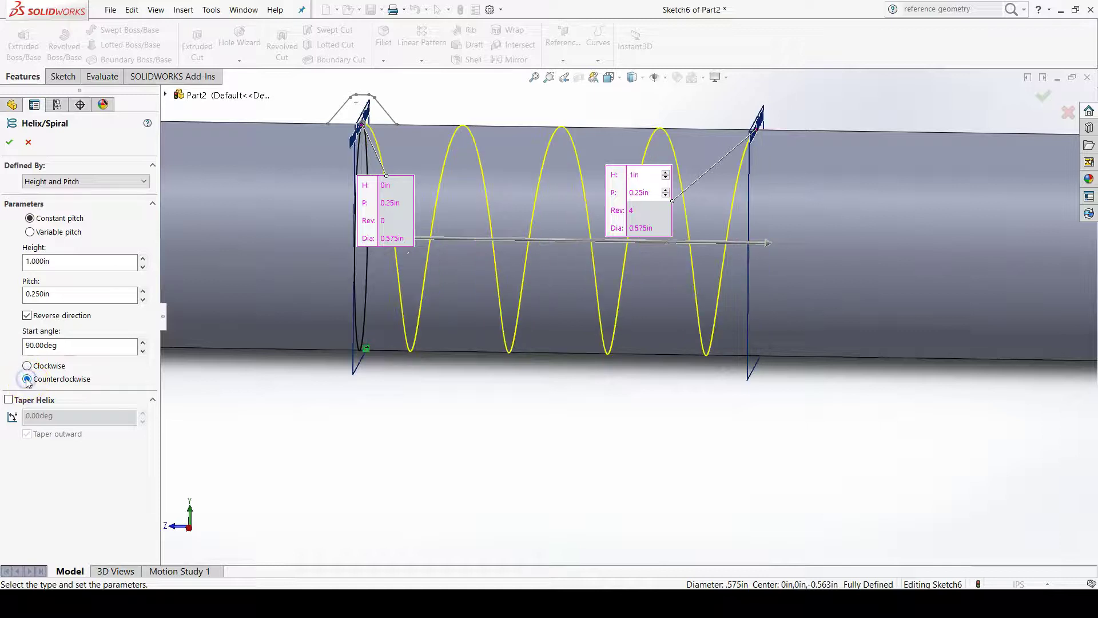
middle_click_drag(469, 395, 556, 441)
mouse_move(543, 266)
middle_mouse_down()
mouse_move(600, 271)
mouse_move(560, 269)
middle_mouse_up()
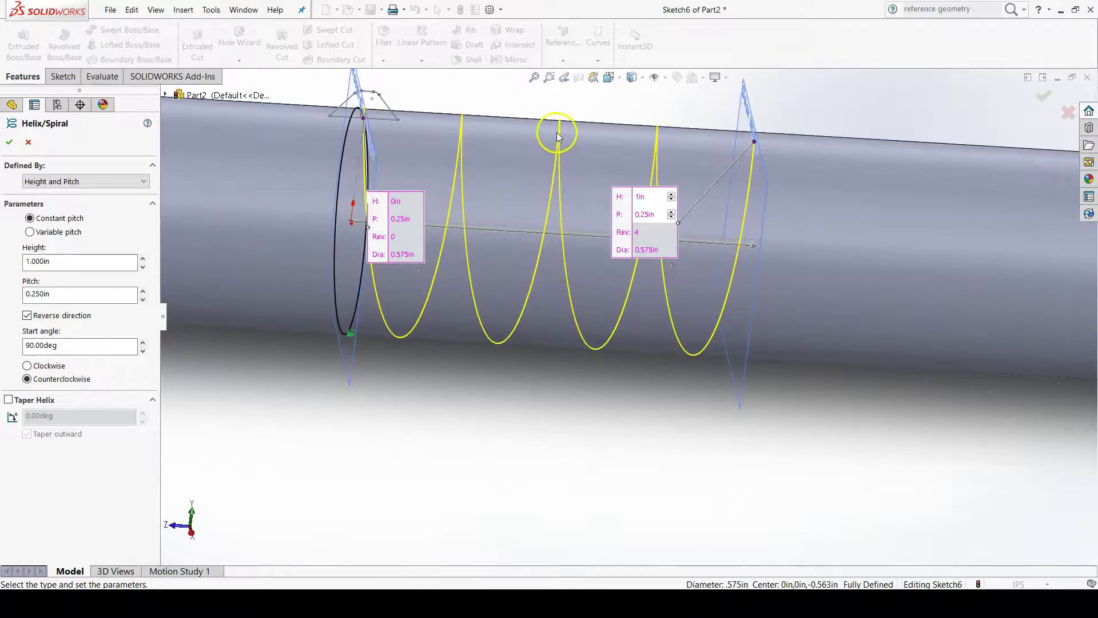
middle_click_drag(554, 330, 366, 348)
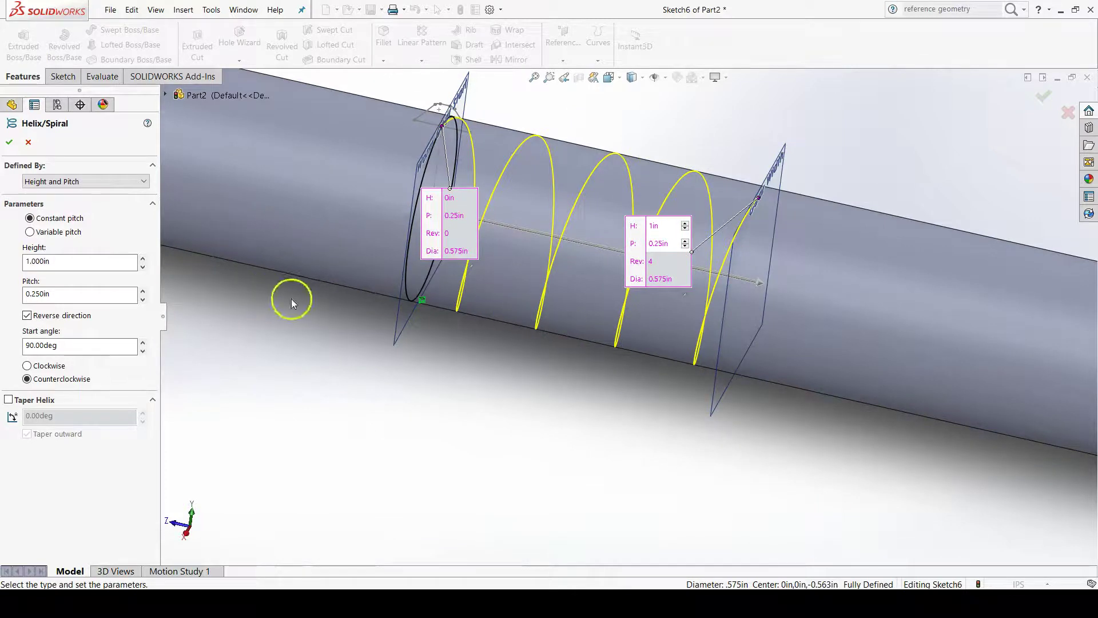
middle_click_drag(455, 409, 523, 391)
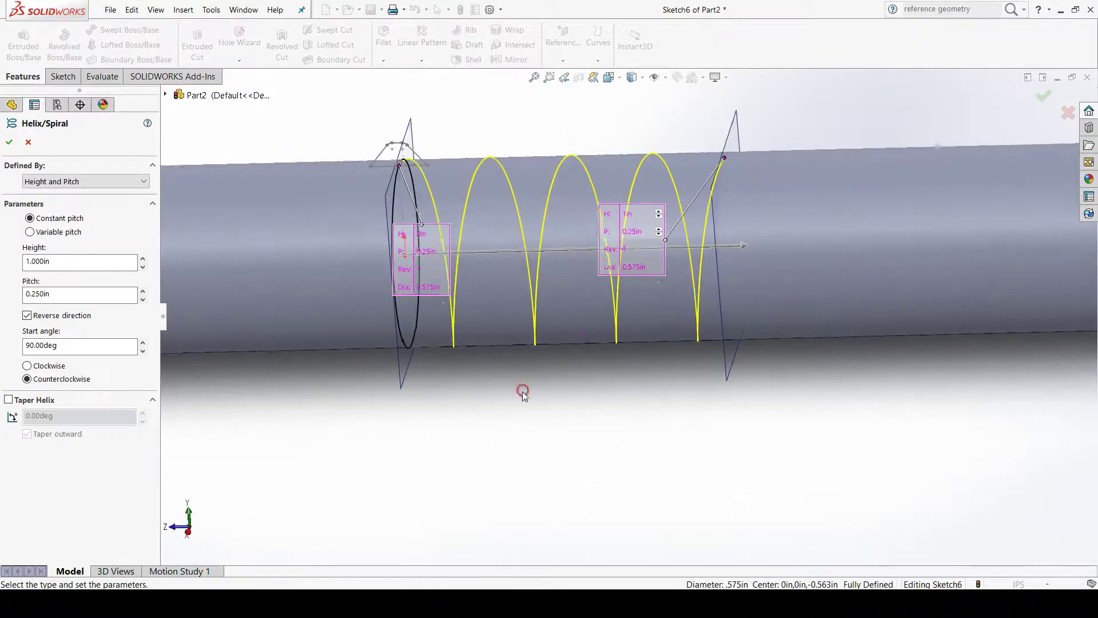
Accept the helix, adding Helix/Spiral1 after Sketch5 in the feature tree.
key("Return")
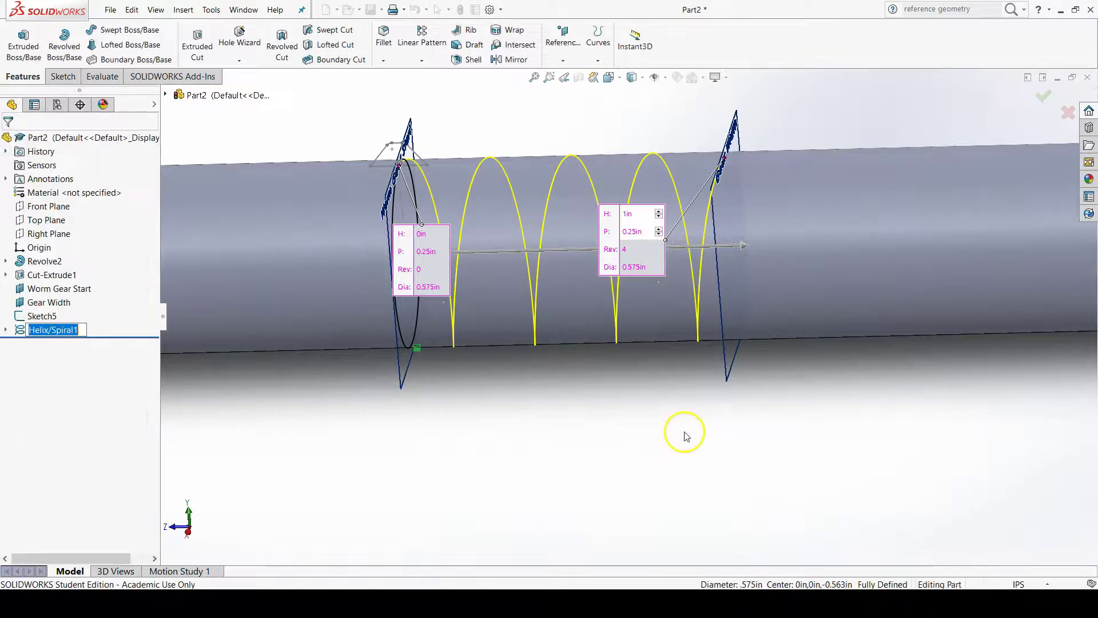
middle_click_drag(591, 382, 572, 429)
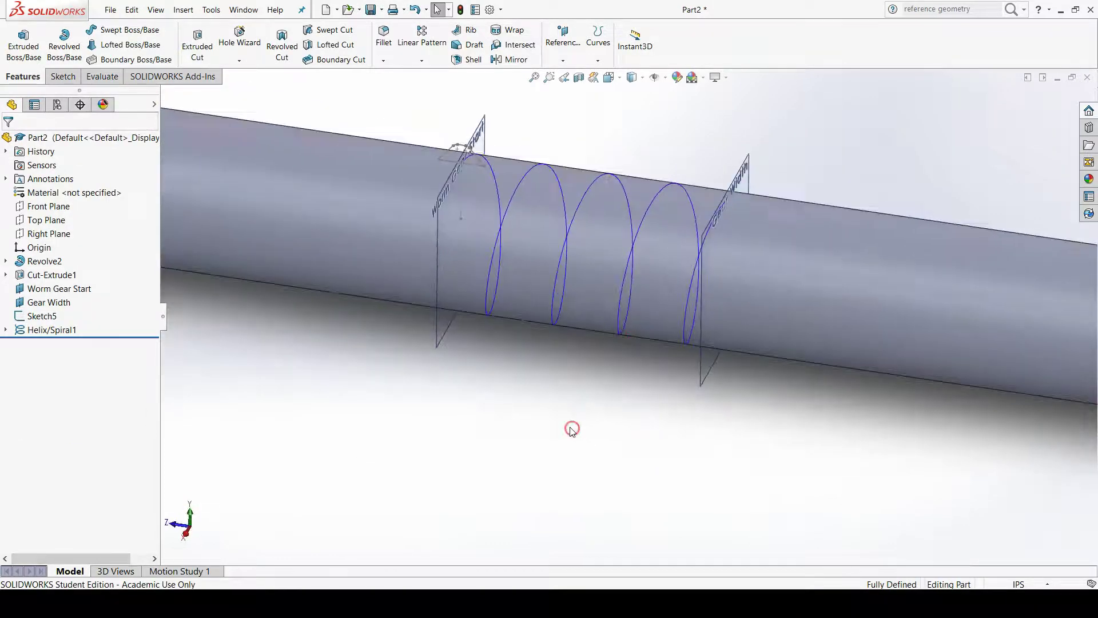
scroll(522, 178, "down", 2)
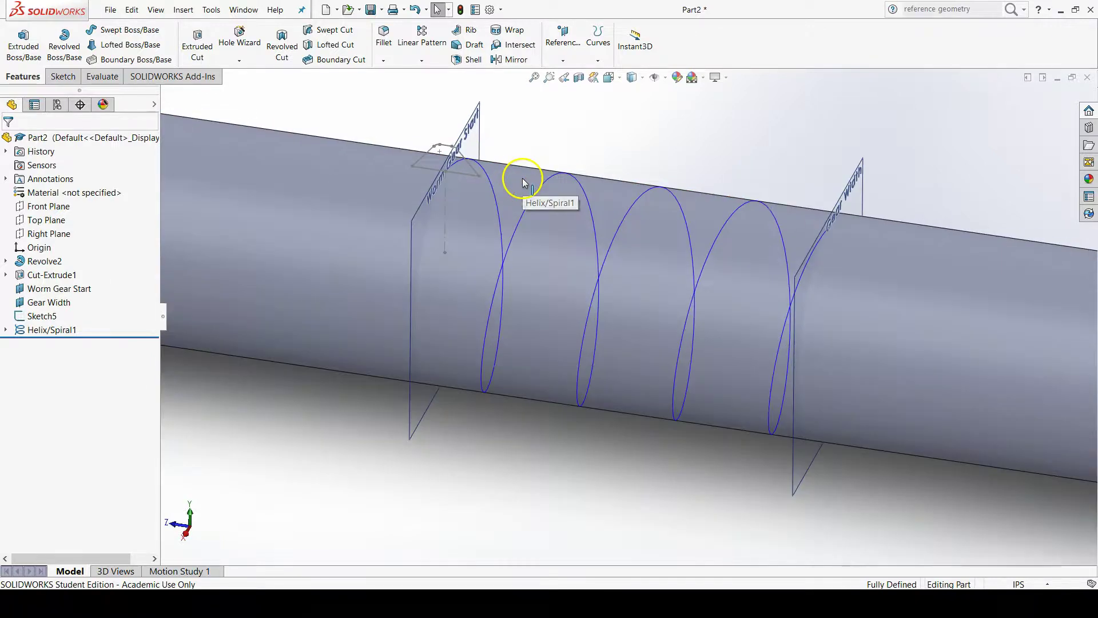